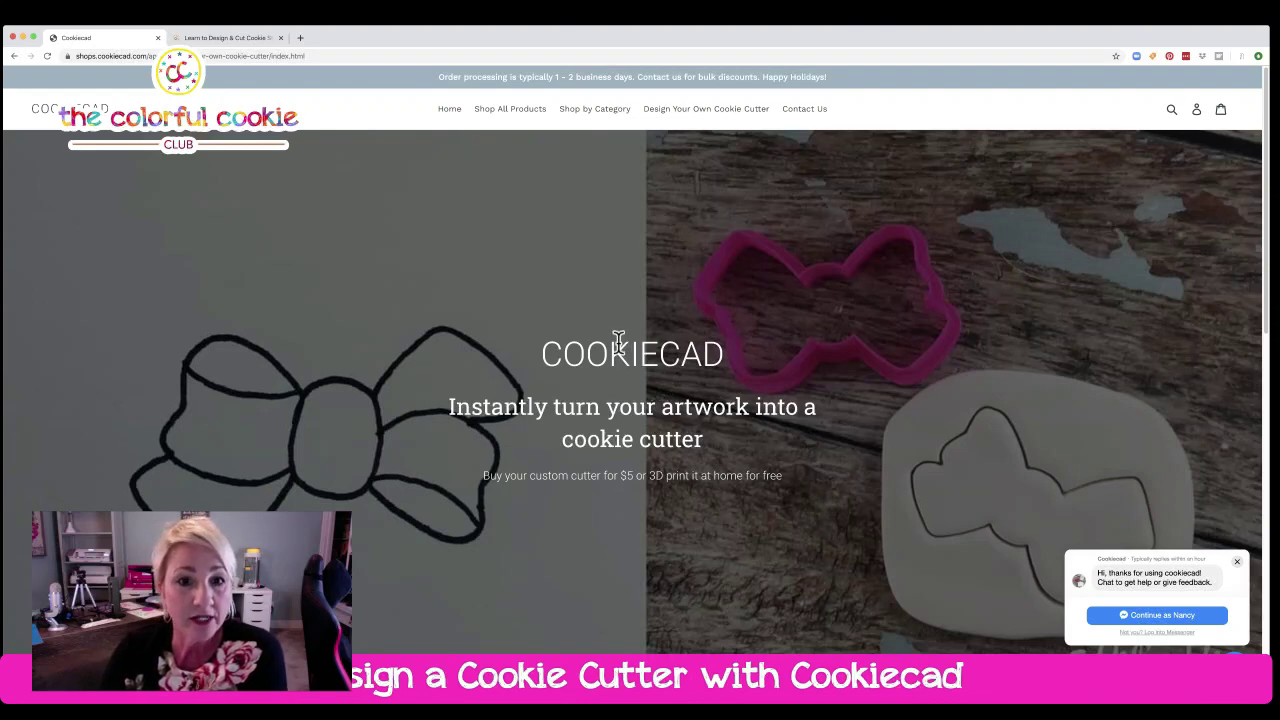
Step: Browse the shop's cookie cutter collections by category
left_click(596, 109)
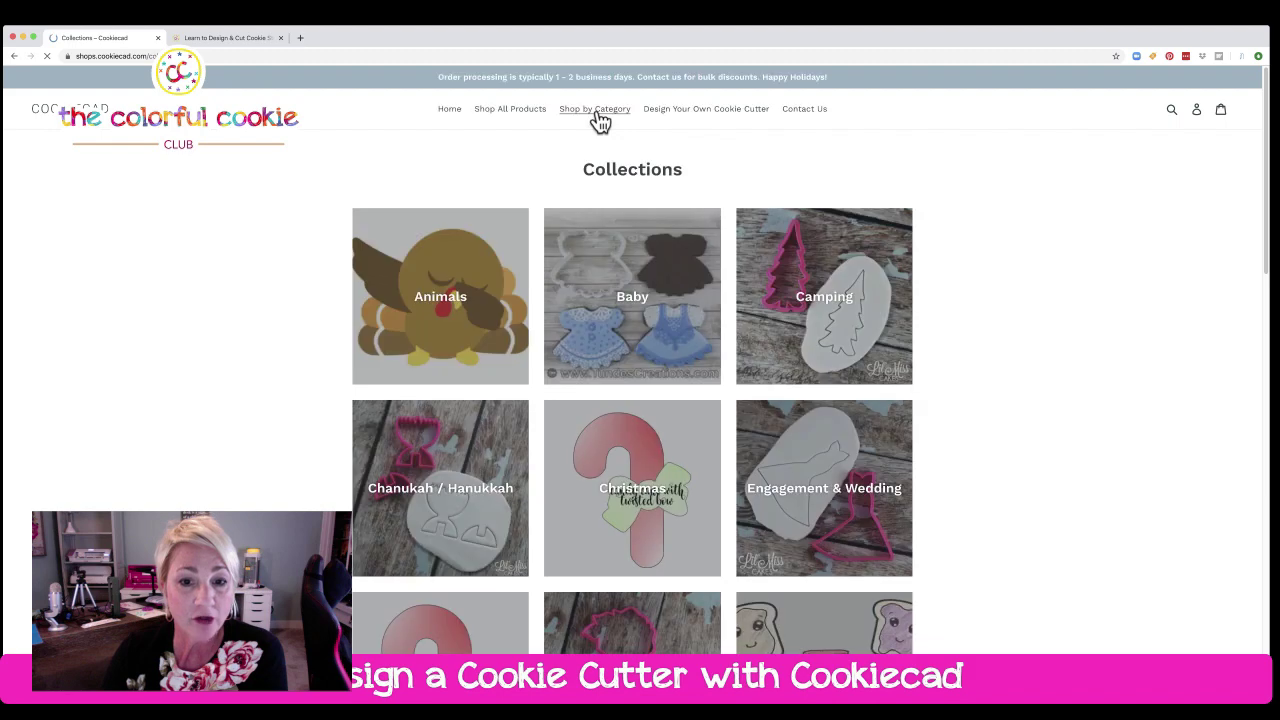
scroll(614, 306, "down", 5)
scroll(616, 307, "up", 4)
scroll(616, 307, "up", 1)
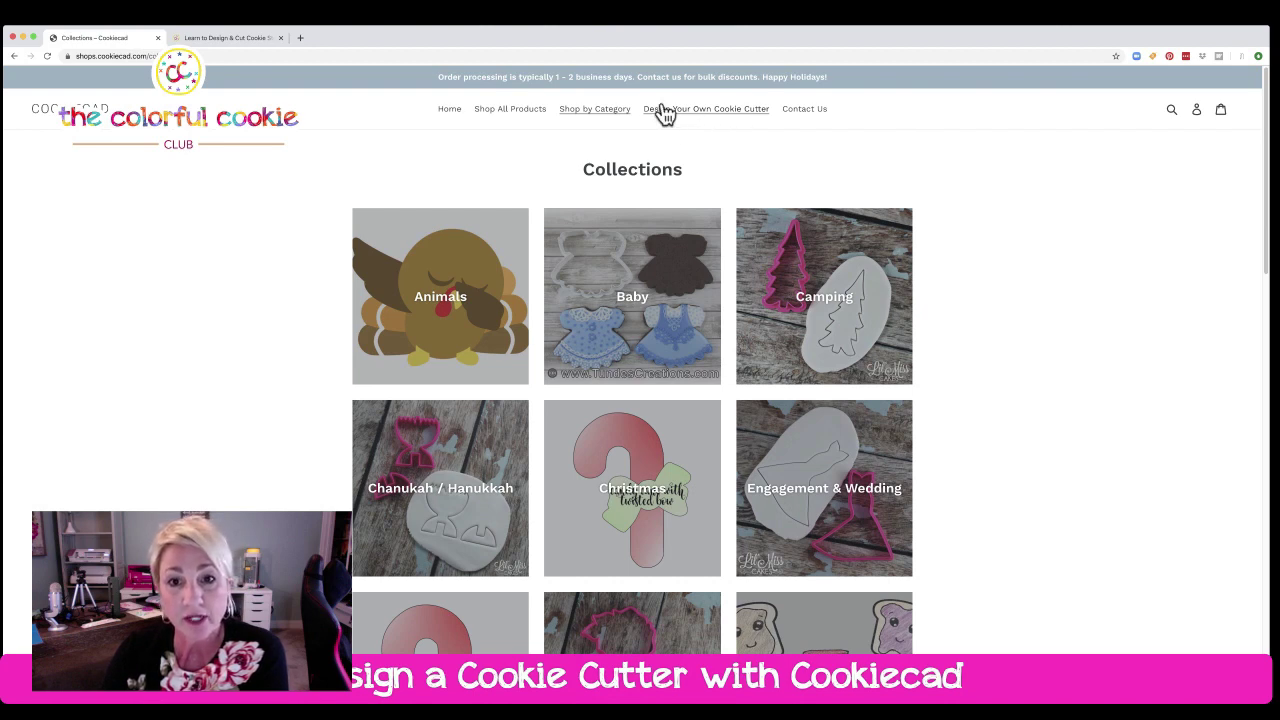
Step: Open the Design Your Own Cookie Cutter page and review its image upload area and ready-made shapes
left_click(708, 110)
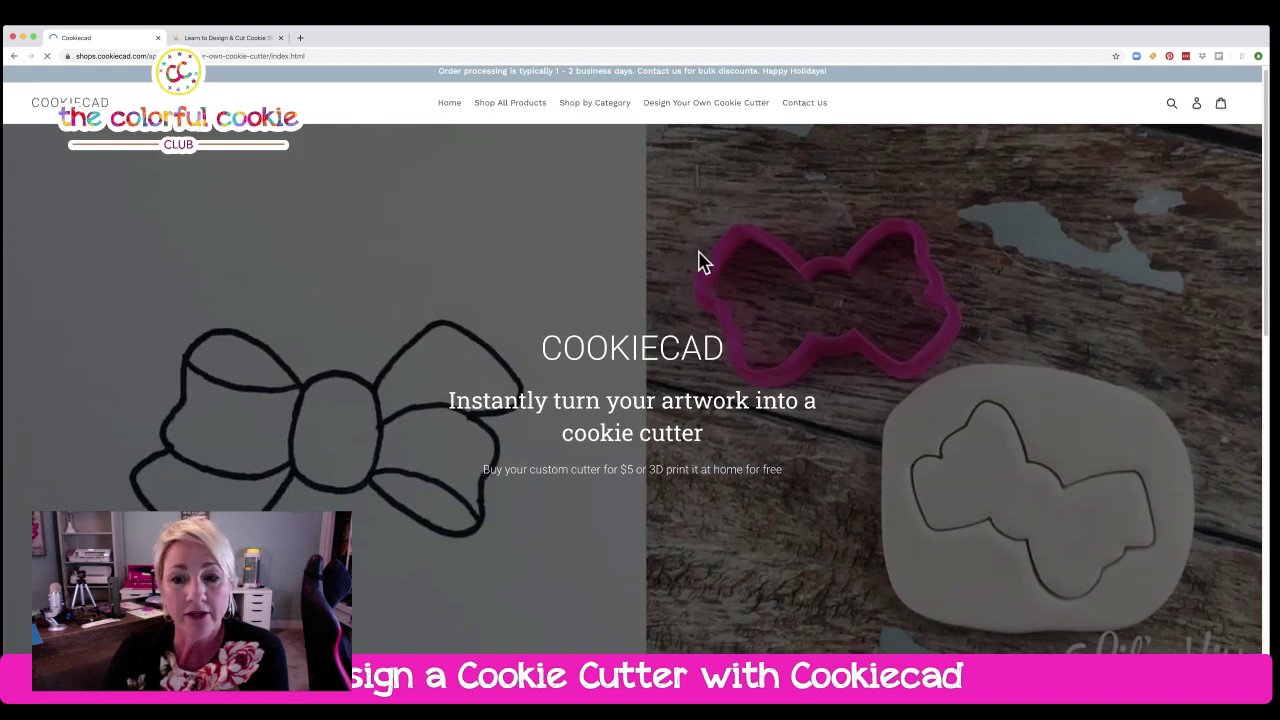
scroll(702, 264, "down", 1)
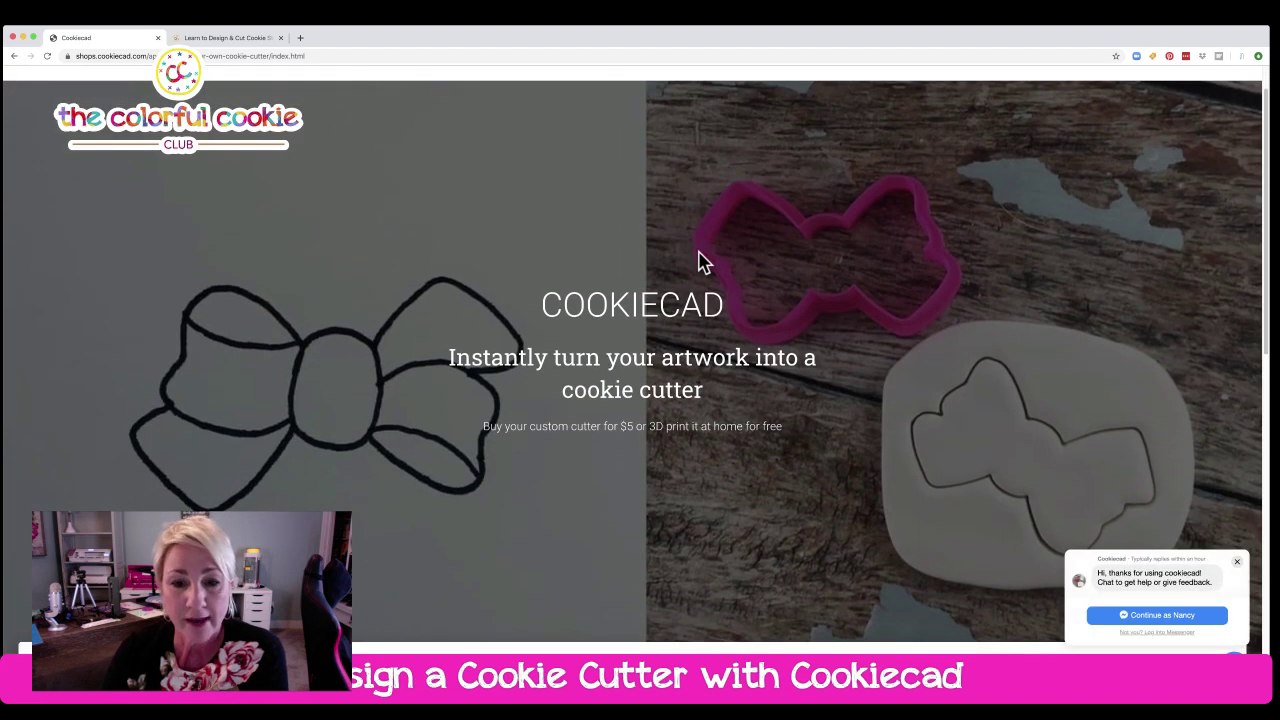
scroll(702, 262, "down", 1)
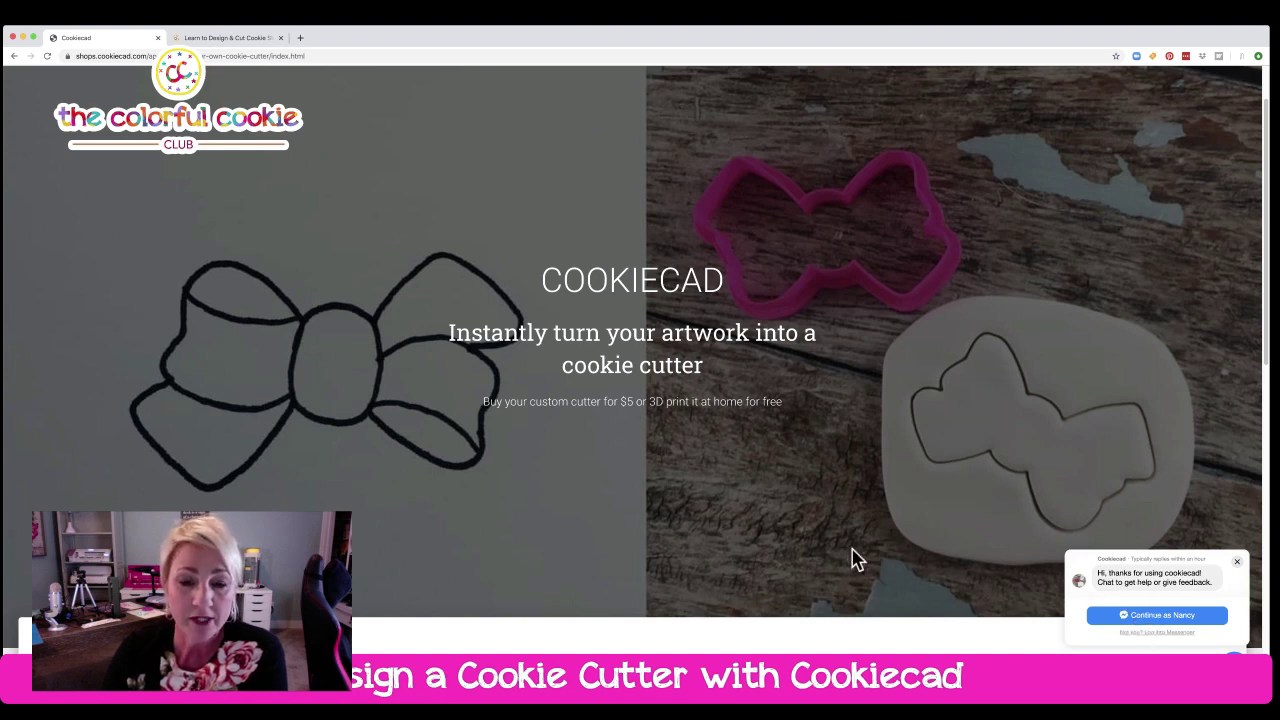
scroll(855, 557, "down", 2)
scroll(637, 449, "down", 1)
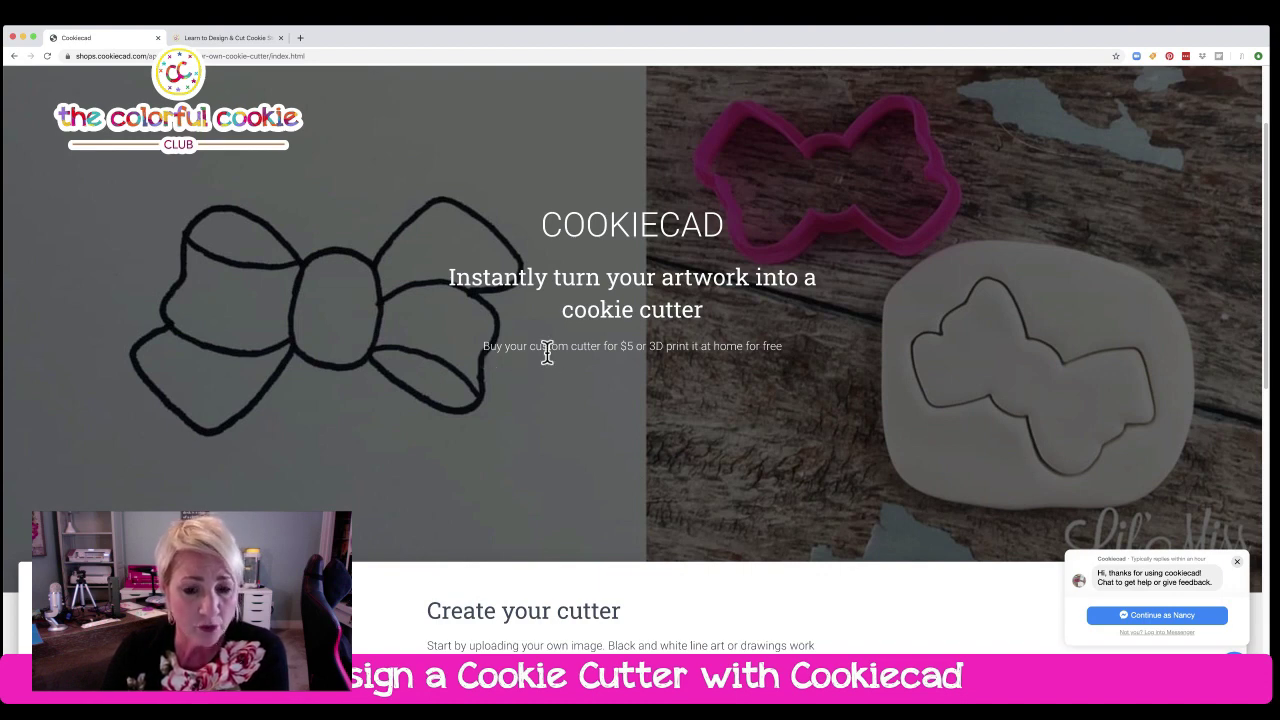
scroll(600, 370, "down", 1)
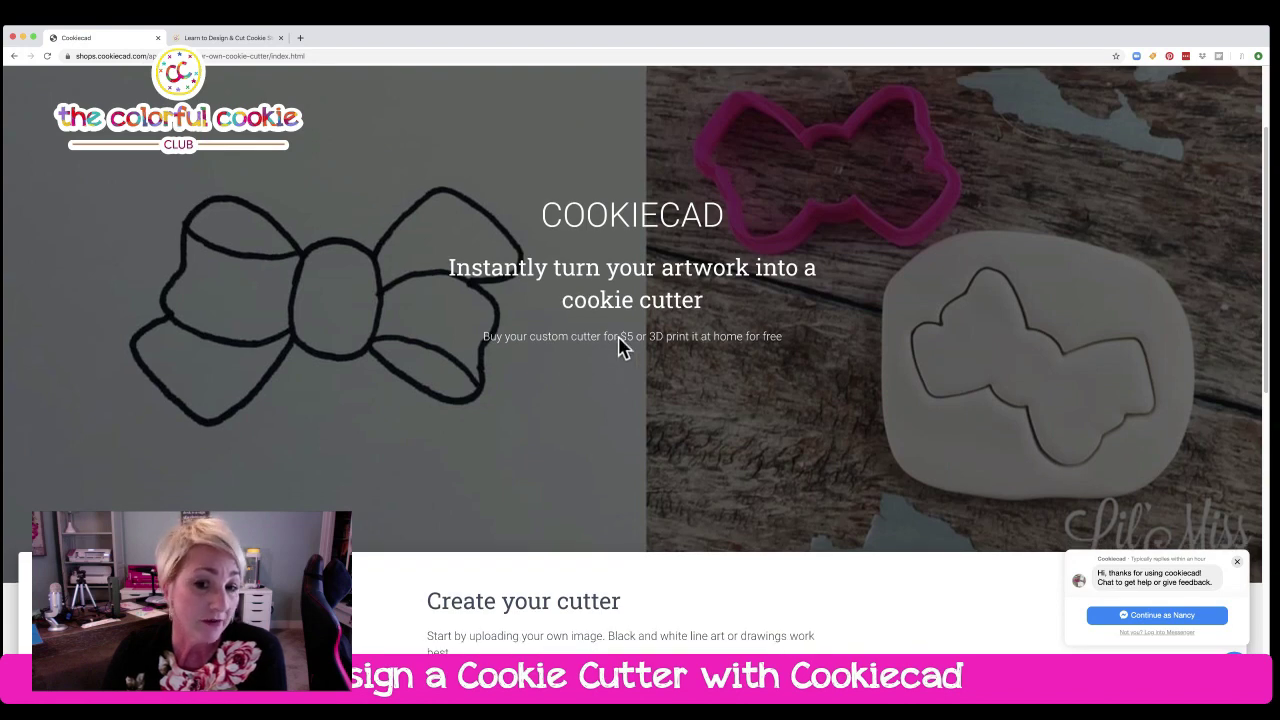
scroll(622, 350, "down", 3)
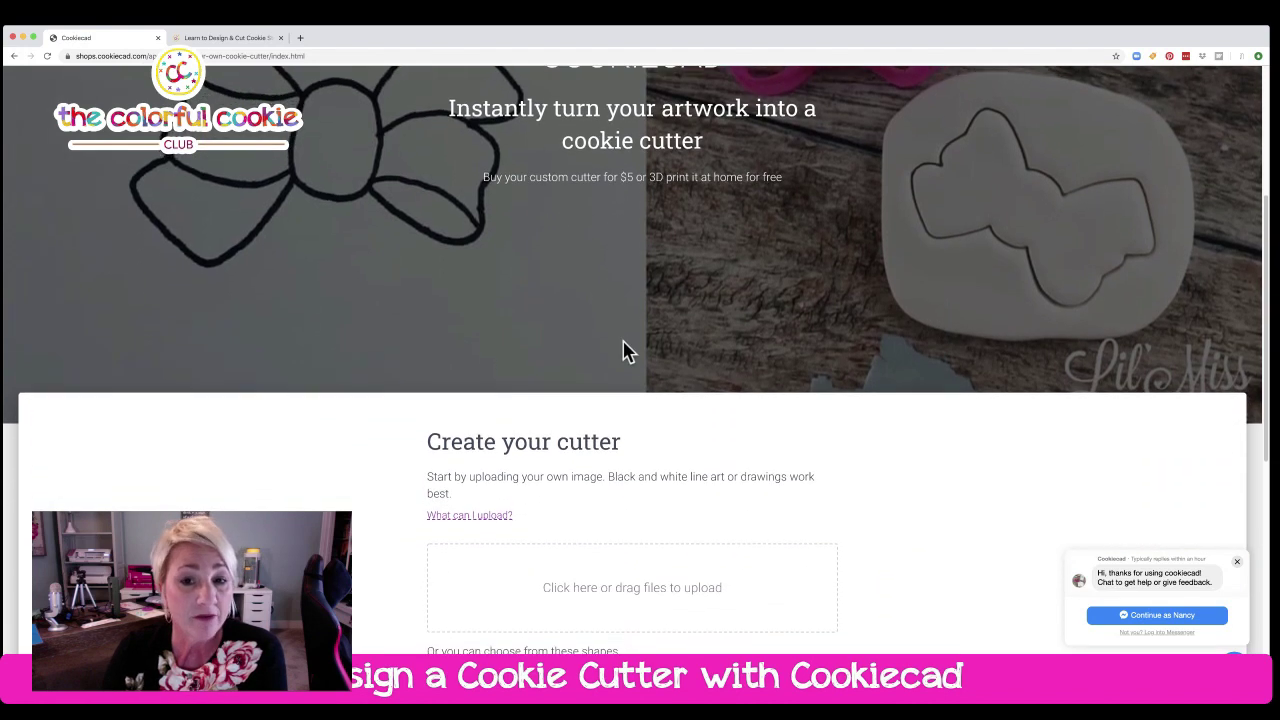
scroll(622, 350, "down", 2)
scroll(661, 472, "down", 2)
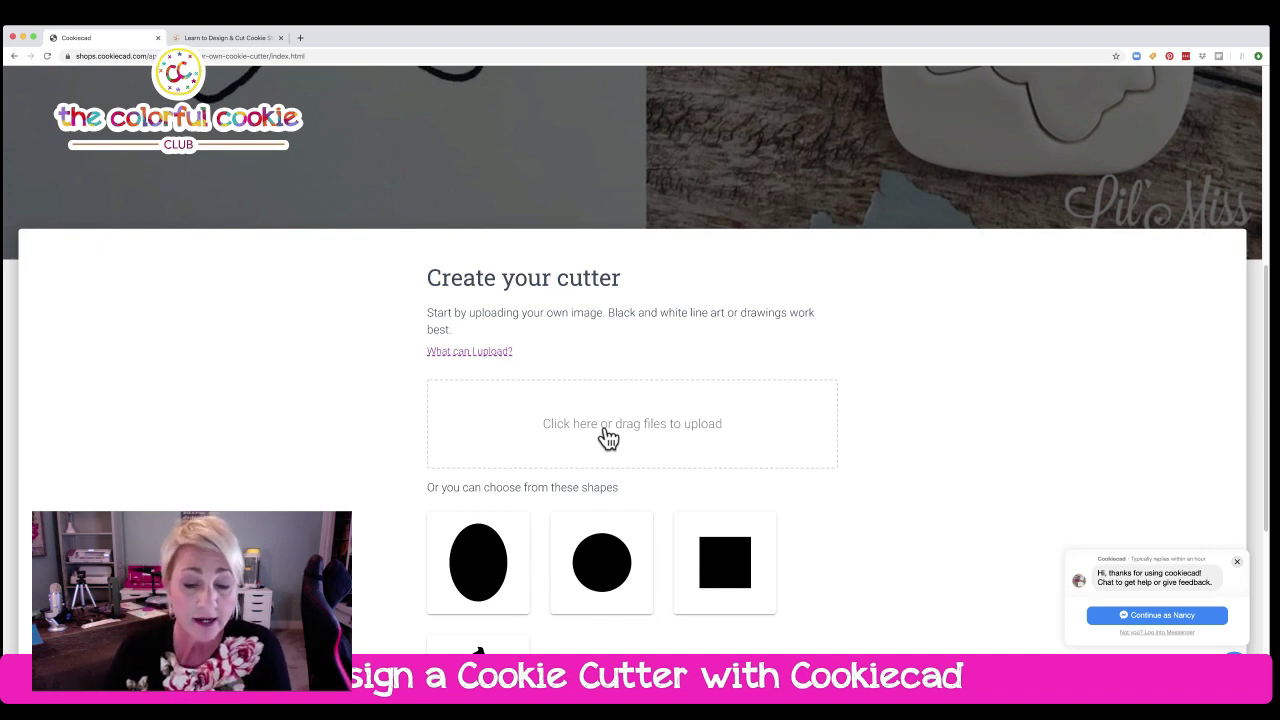
scroll(590, 460, "down", 2)
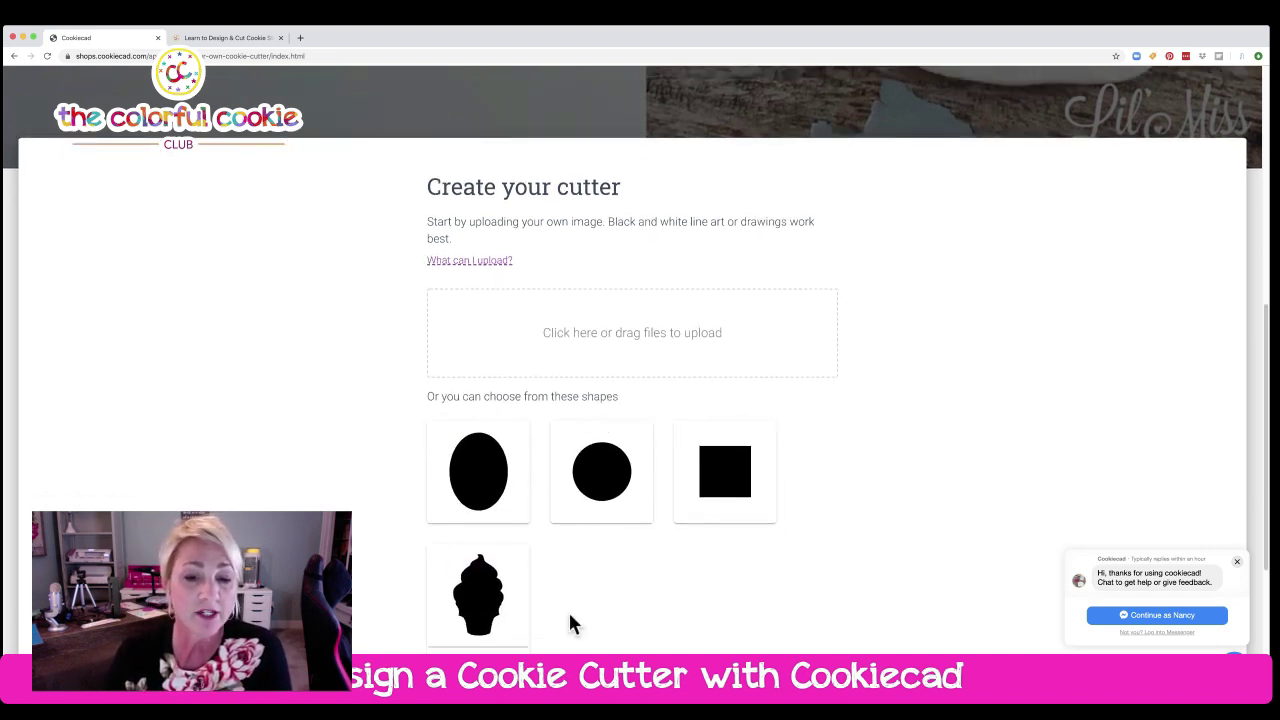
Step: Generate a cutter from the ready-made oval shape and examine its 3D model up close
left_click(468, 473)
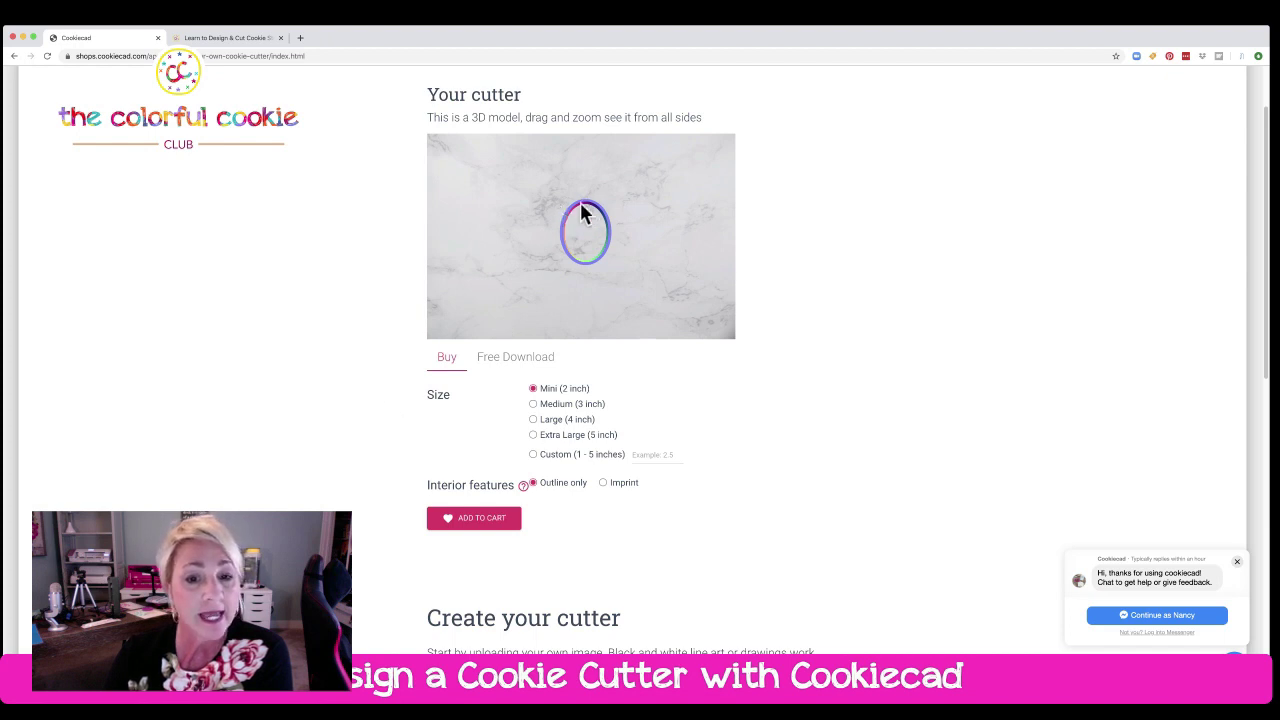
scroll(587, 268, "up", 5)
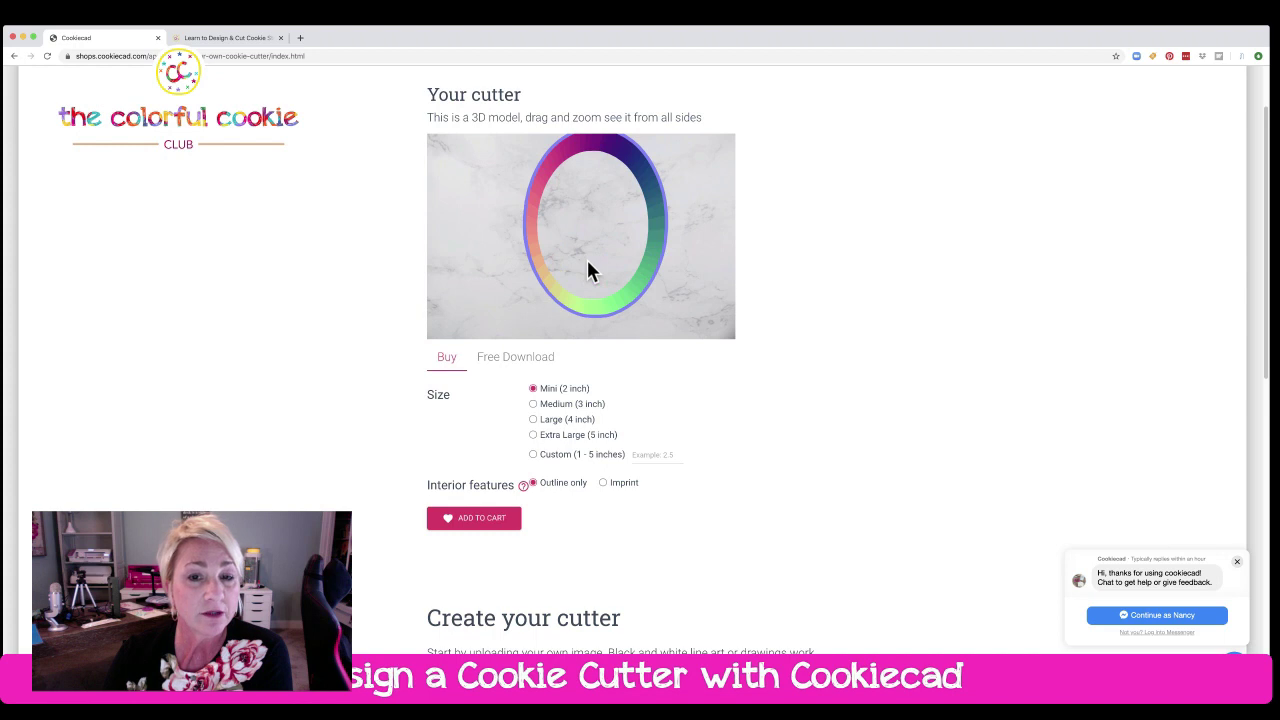
scroll(588, 270, "down", 3)
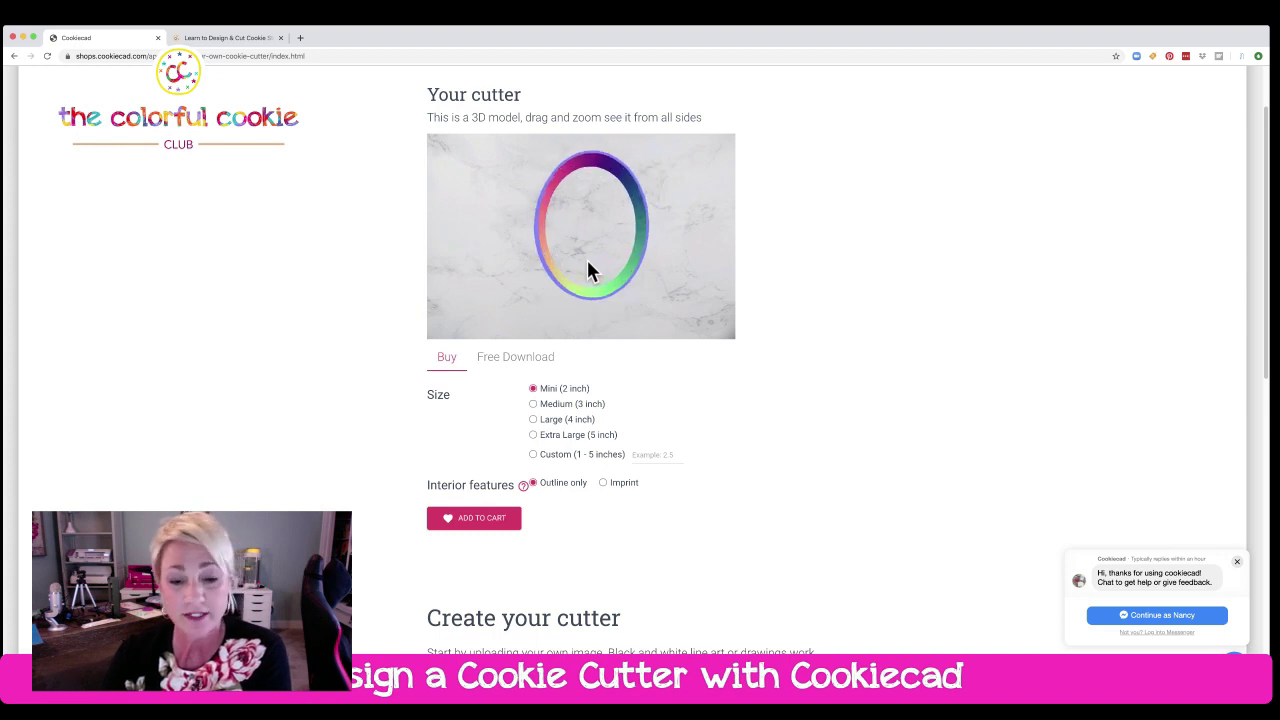
scroll(588, 265, "down", 2)
scroll(588, 265, "up", 3)
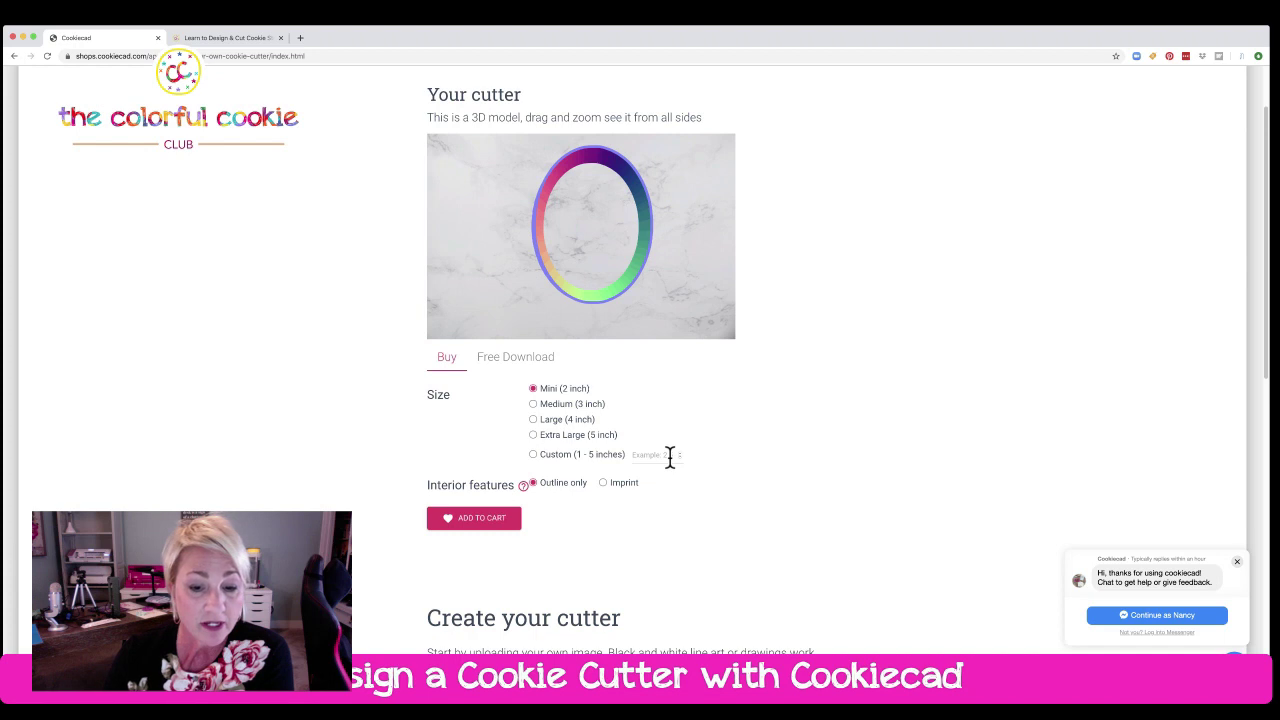
Step: Show the free download options for the oval cutter and examine its 3D model from another angle
left_click(499, 362)
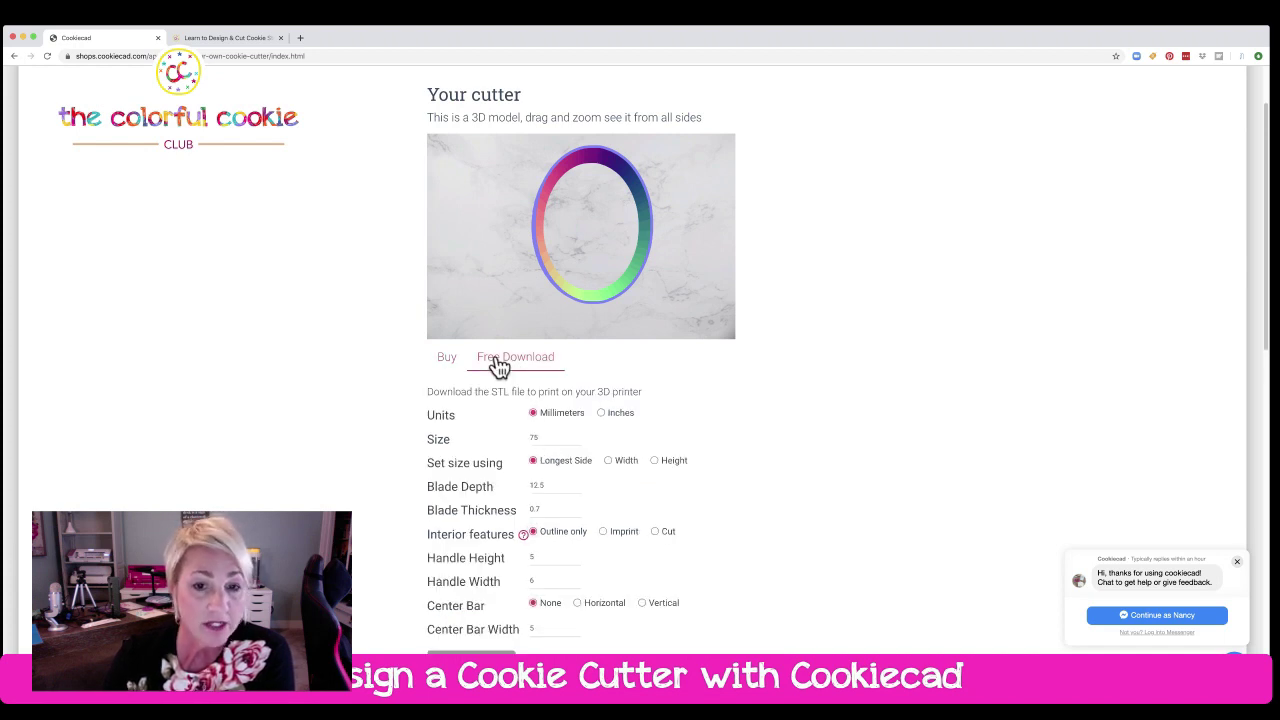
left_click_drag(559, 237, 584, 201)
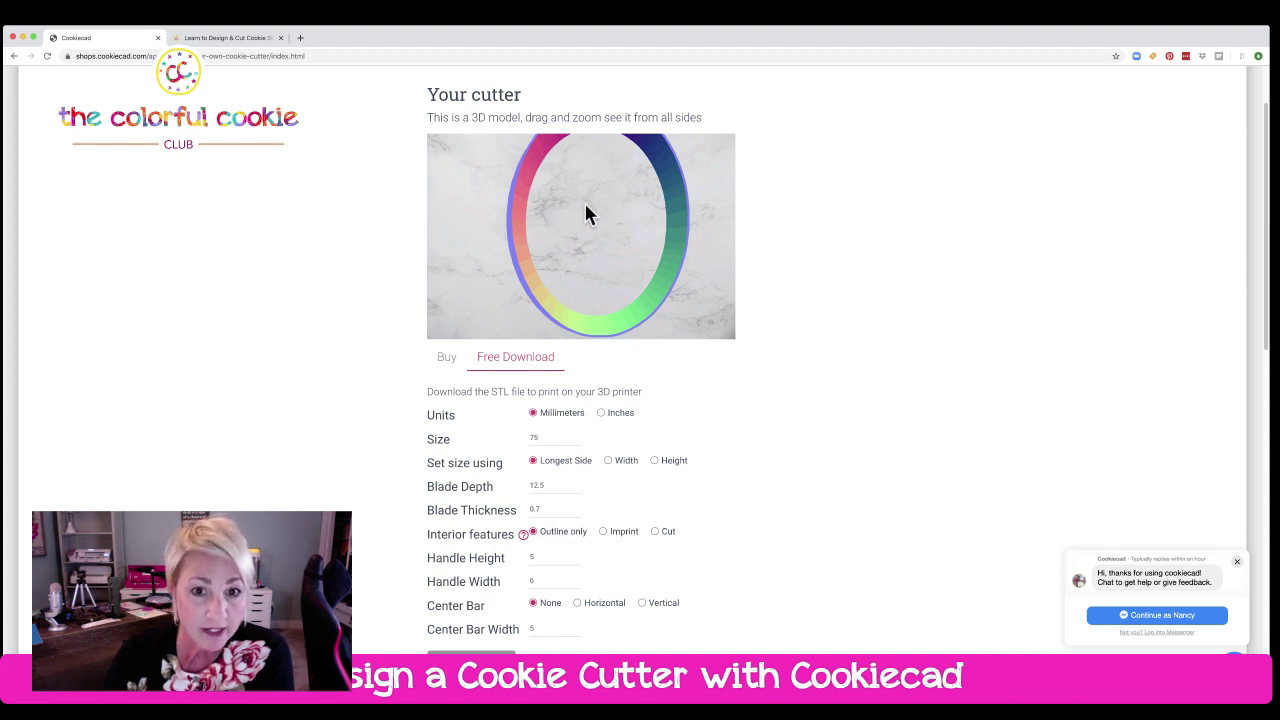
scroll(584, 201, "up", 3)
scroll(584, 201, "down", 5)
scroll(584, 201, "up", 2)
scroll(587, 213, "down", 2)
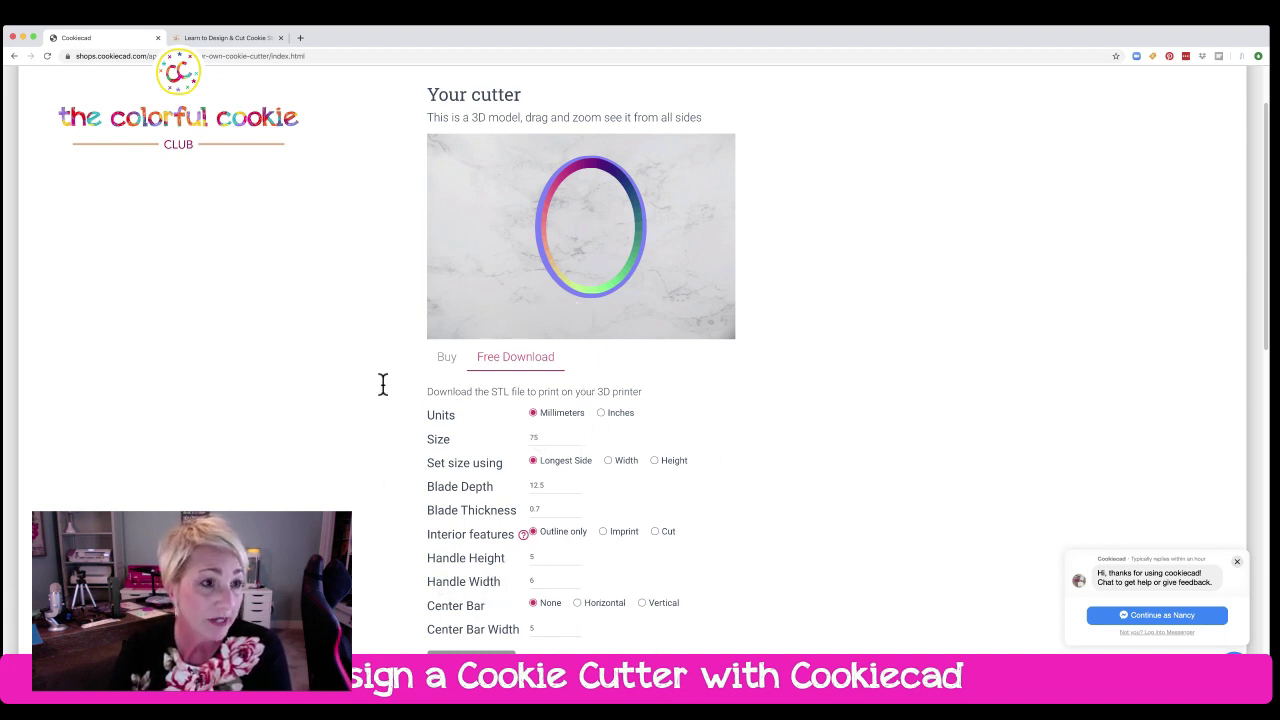
Step: Reload the Design Your Own Cookie Cutter page and upload cc_you got this.jpg from the You Got This folder
left_click(14, 56)
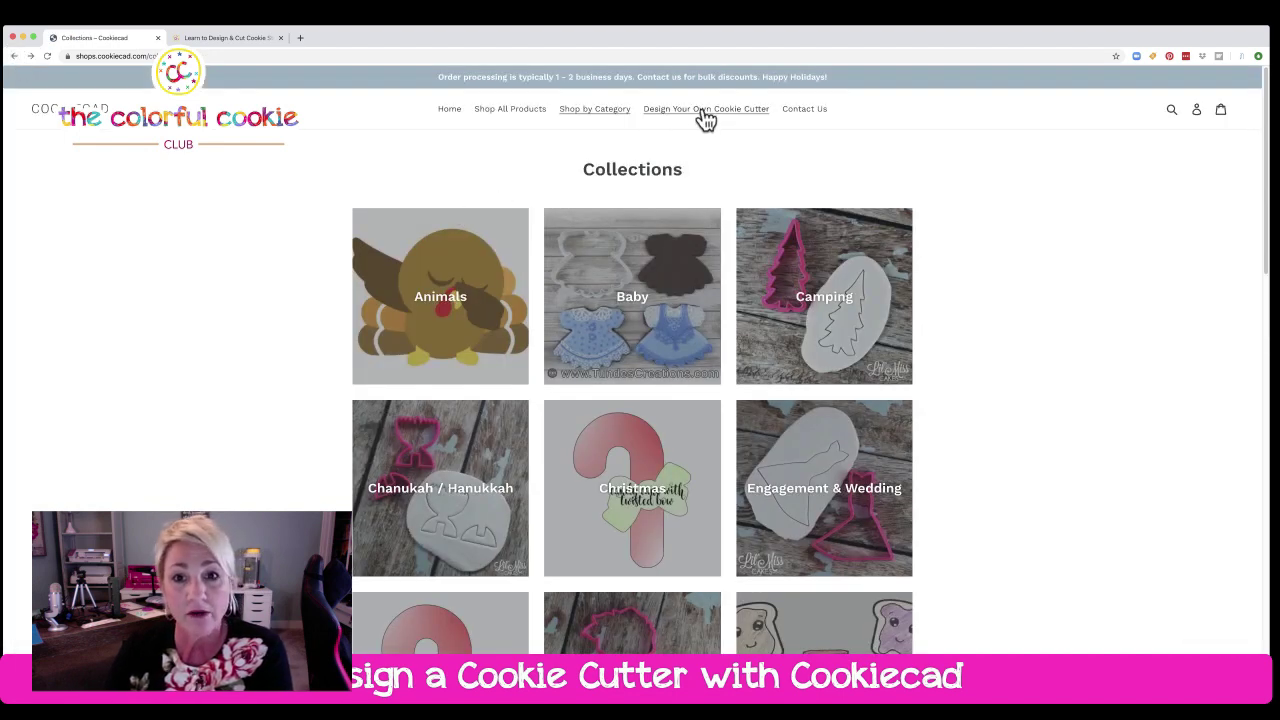
left_click(690, 116)
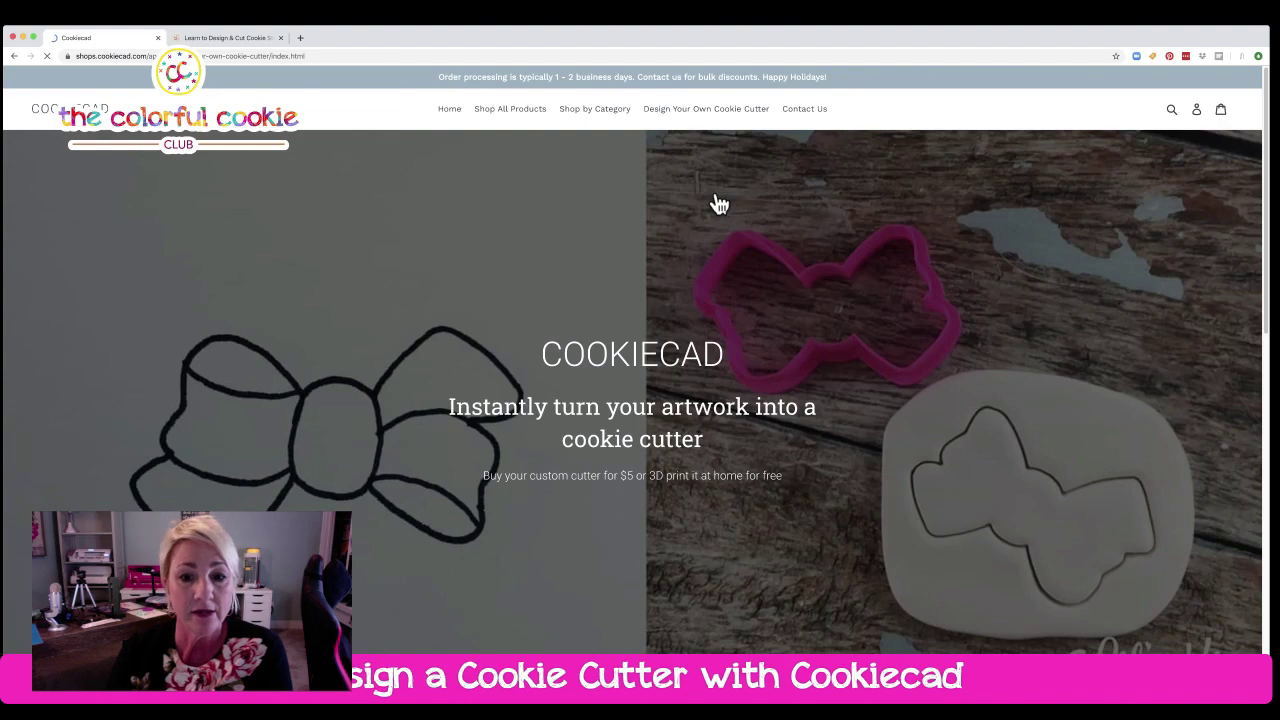
scroll(714, 200, "down", 5)
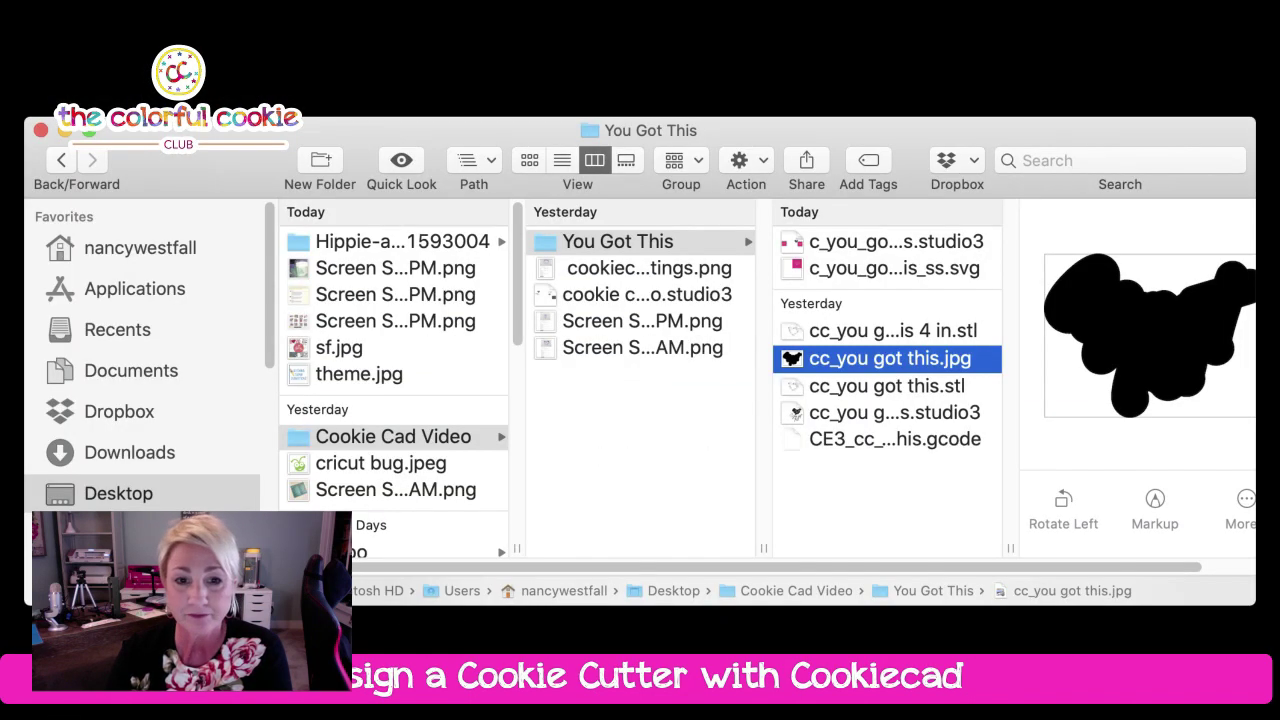
left_click(838, 366)
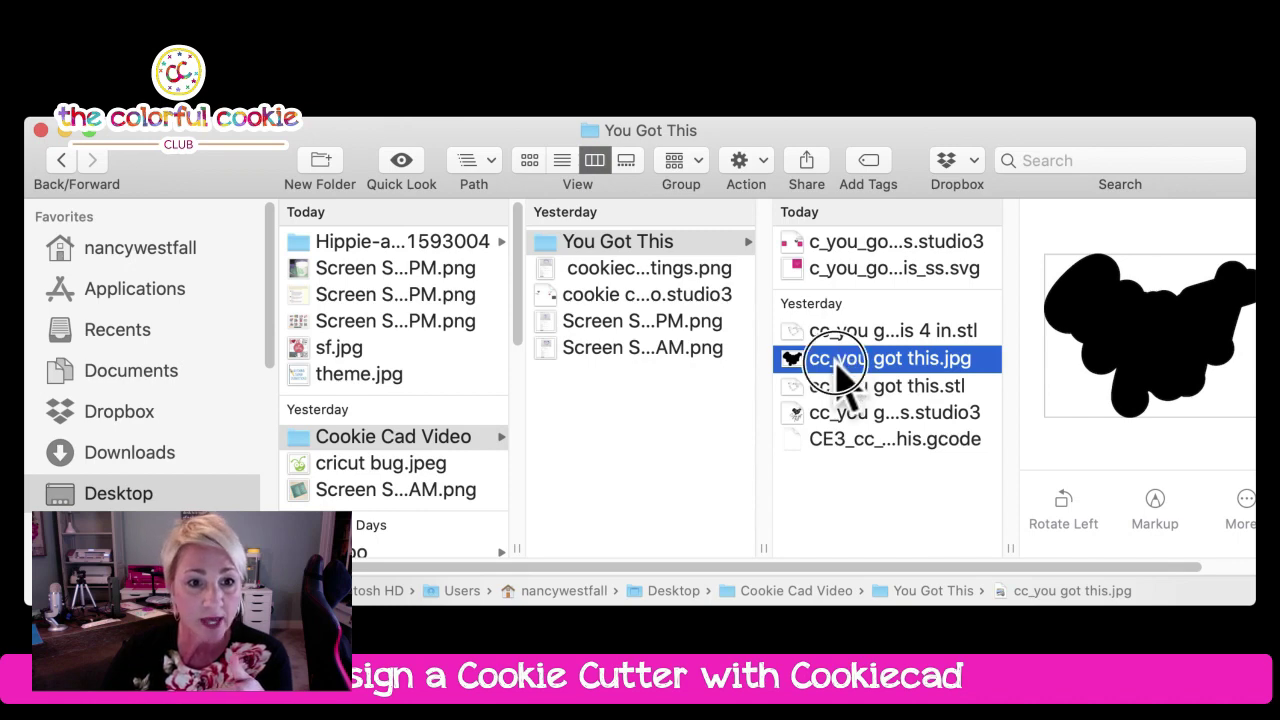
left_click_drag(838, 366, 609, 455)
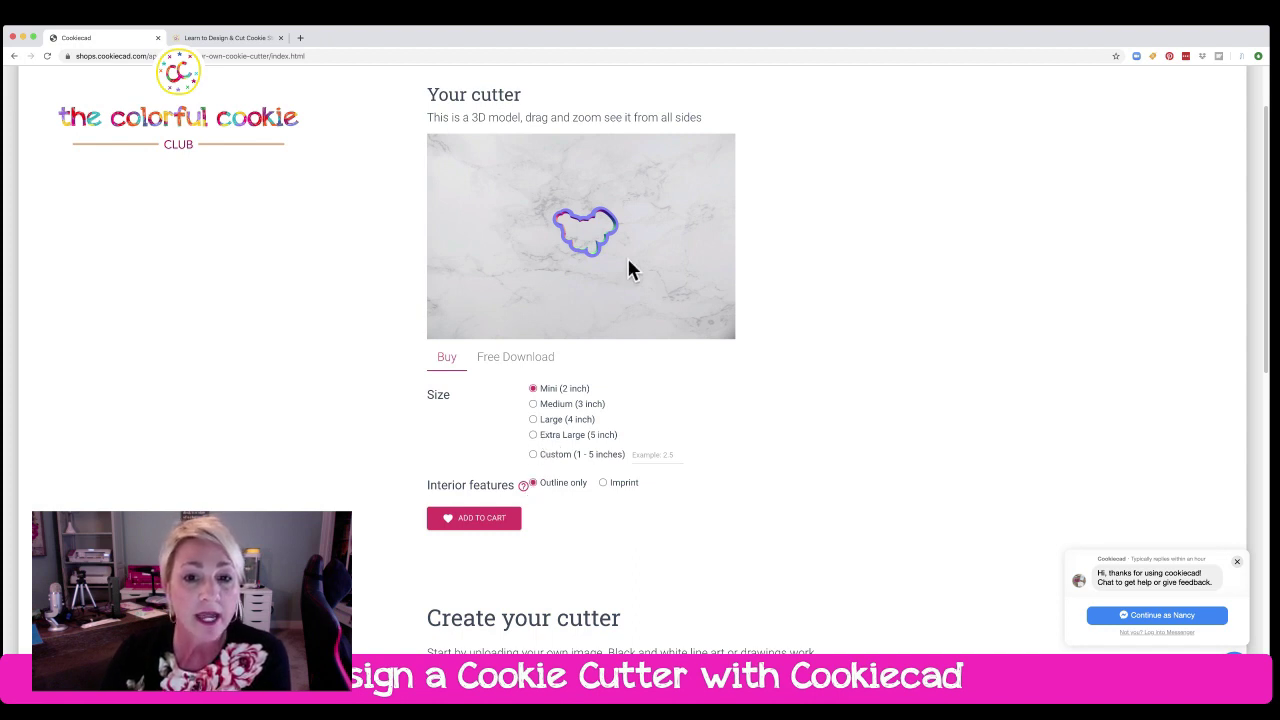
Step: Switch the uploaded shape's cutter to the free download options and set its size to 105 mm
scroll(628, 268, "up", 5)
scroll(628, 268, "down", 4)
scroll(628, 268, "up", 5)
scroll(628, 268, "down", 4)
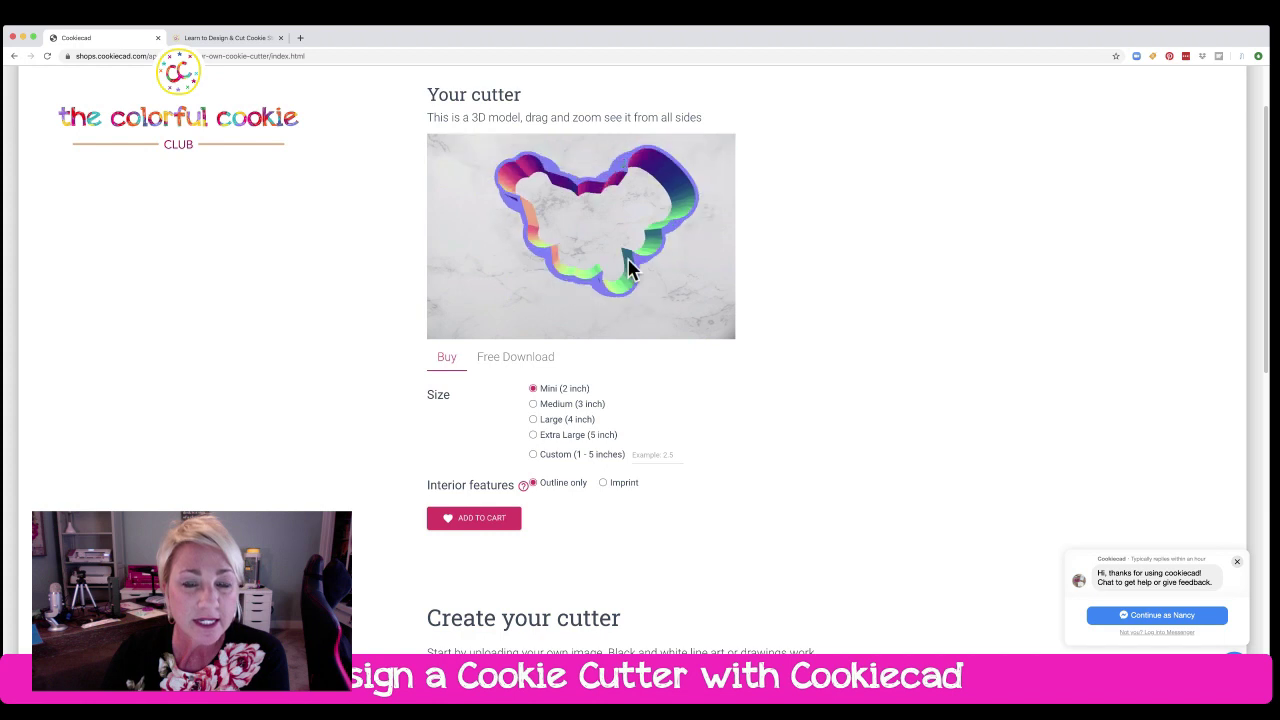
mouse_move(628, 268)
left_mouse_down()
mouse_move(630, 224)
mouse_move(660, 238)
mouse_move(648, 255)
mouse_move(534, 262)
mouse_move(540, 277)
mouse_move(640, 280)
mouse_move(628, 255)
left_mouse_up()
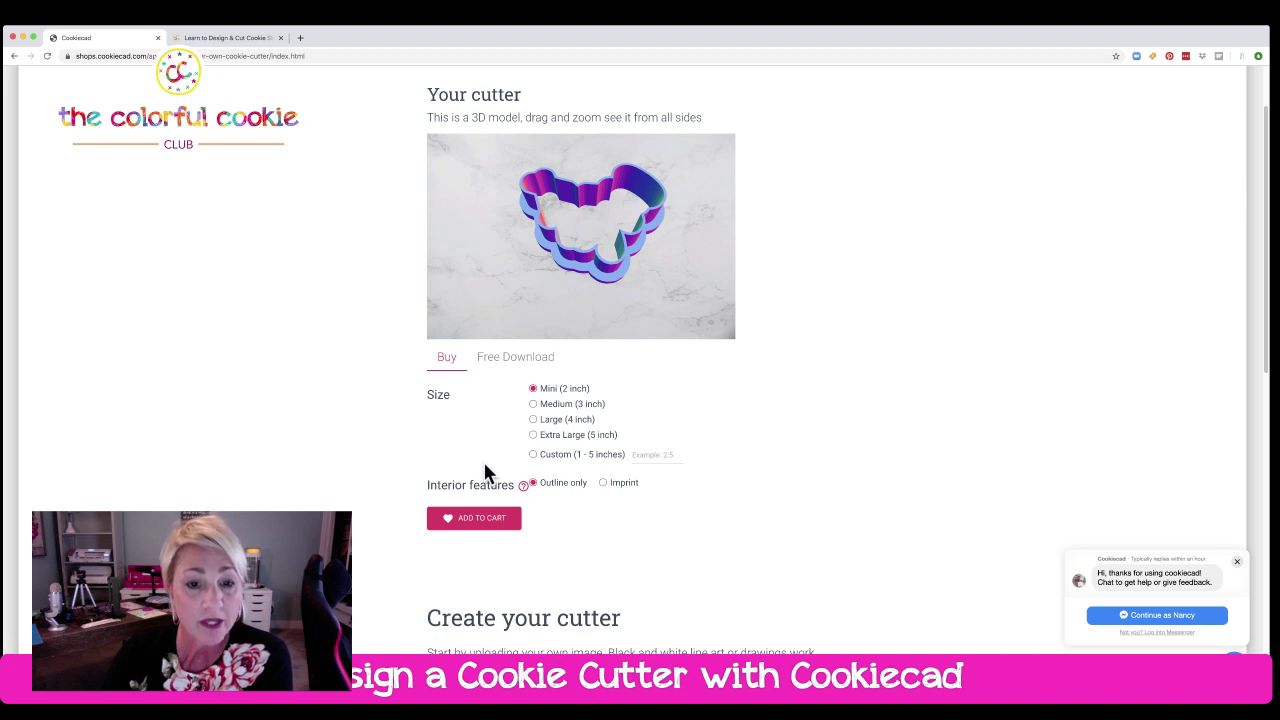
left_click(520, 360)
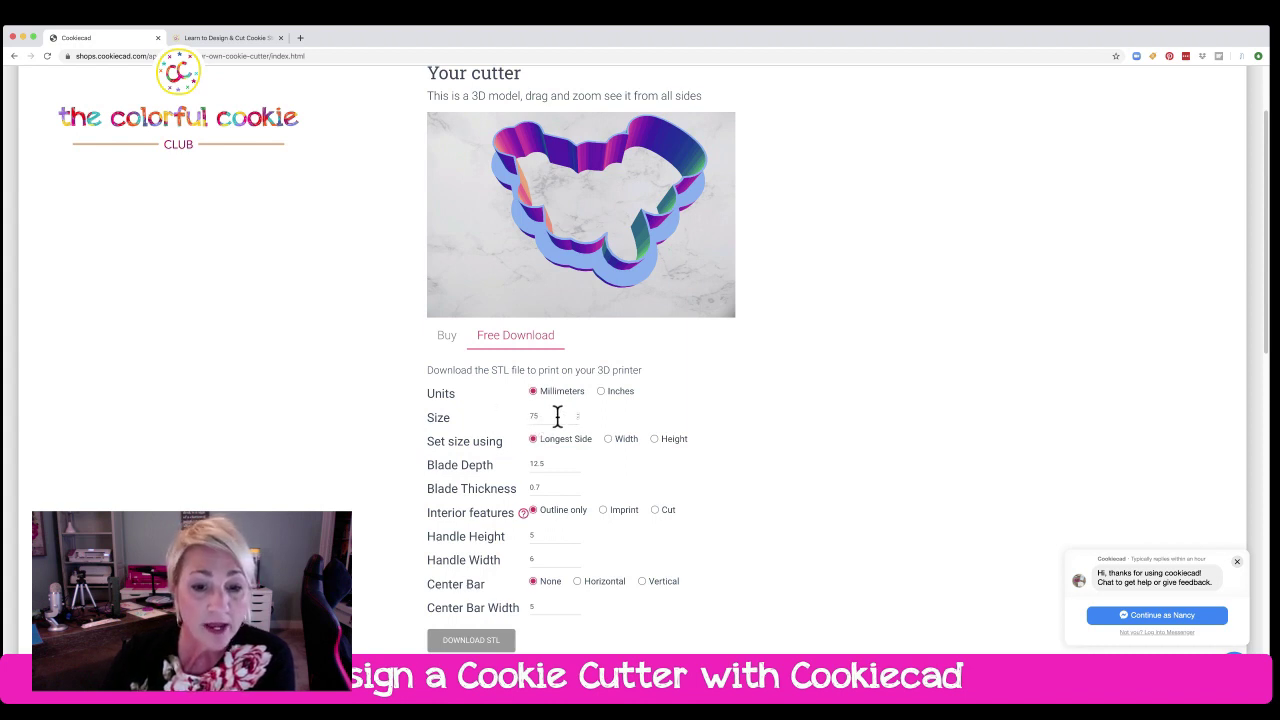
left_click(533, 415)
left_click_drag(533, 415, 521, 413)
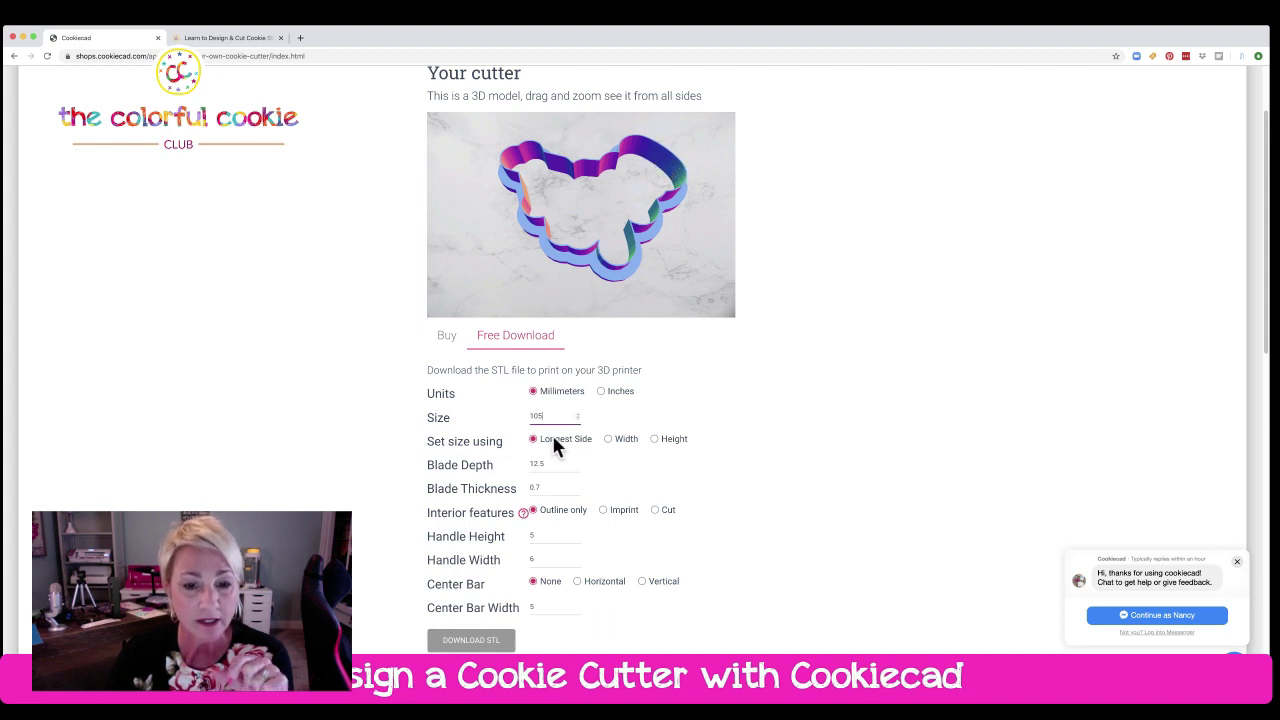
Step: Set the cutter's blade depth to 15 mm and blade thickness to 0.8 mm
double_click(545, 465)
type("15")
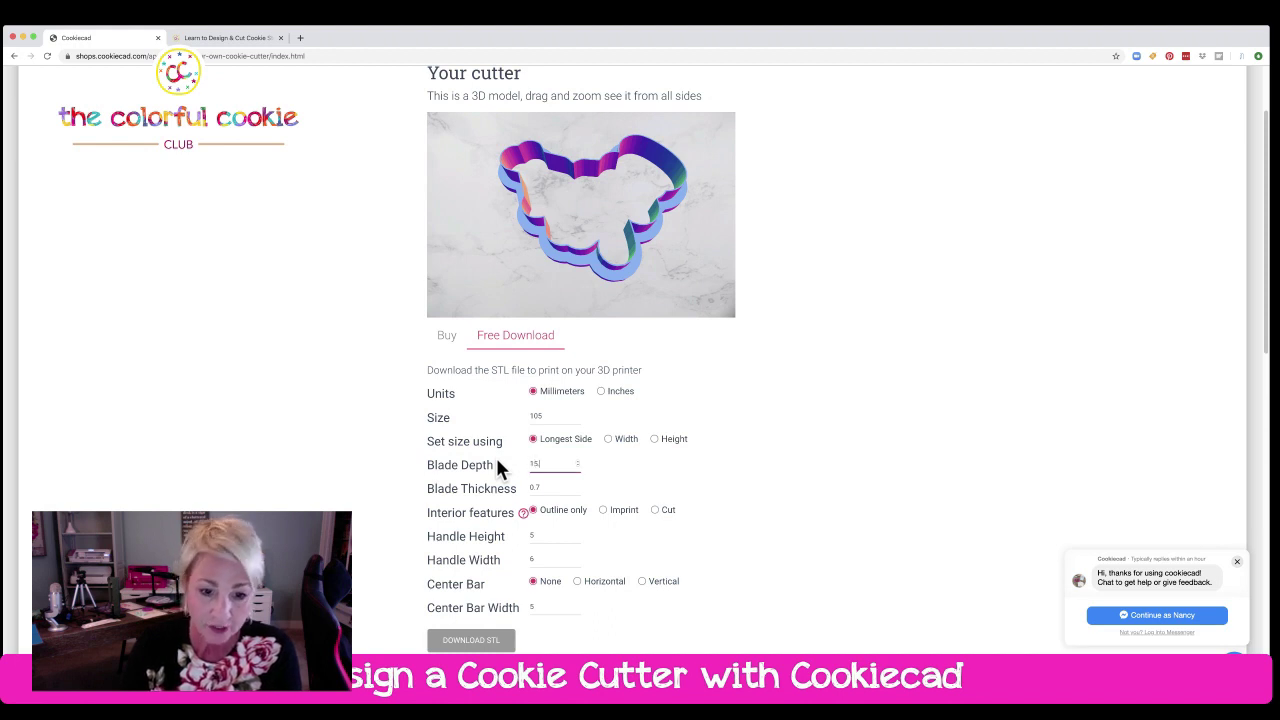
type(".")
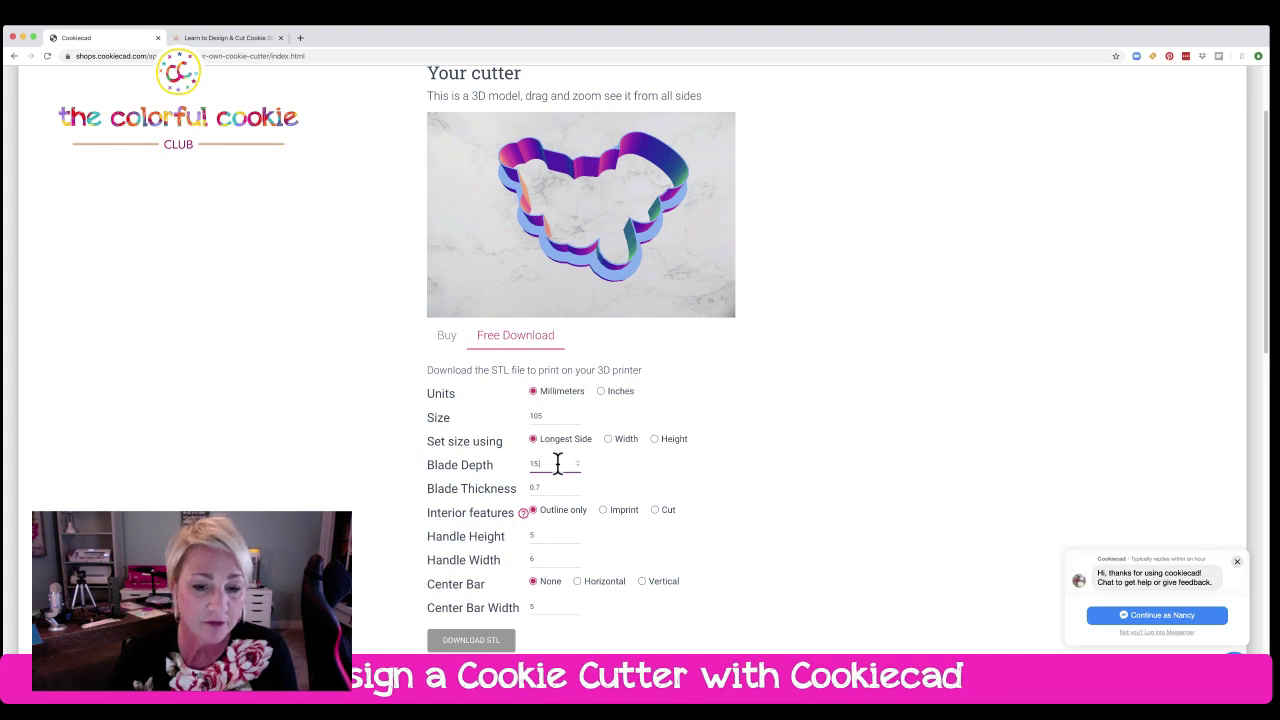
left_click(540, 487)
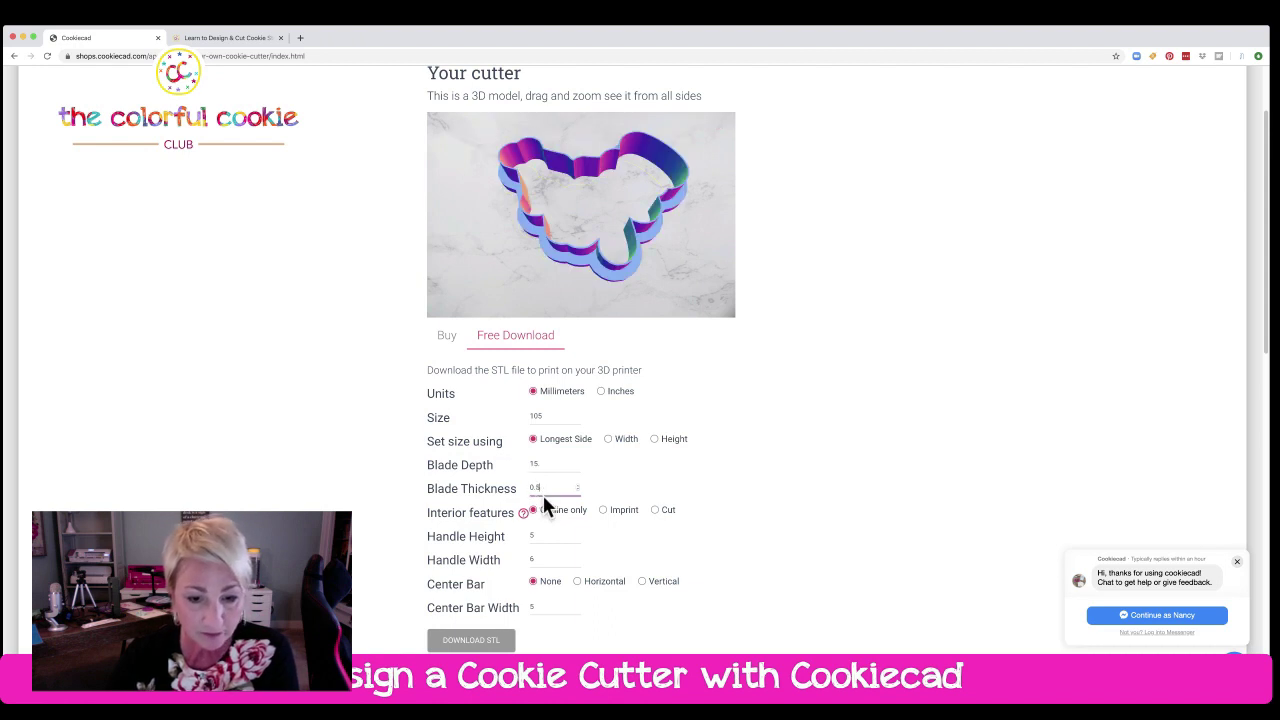
key("BackSpace")
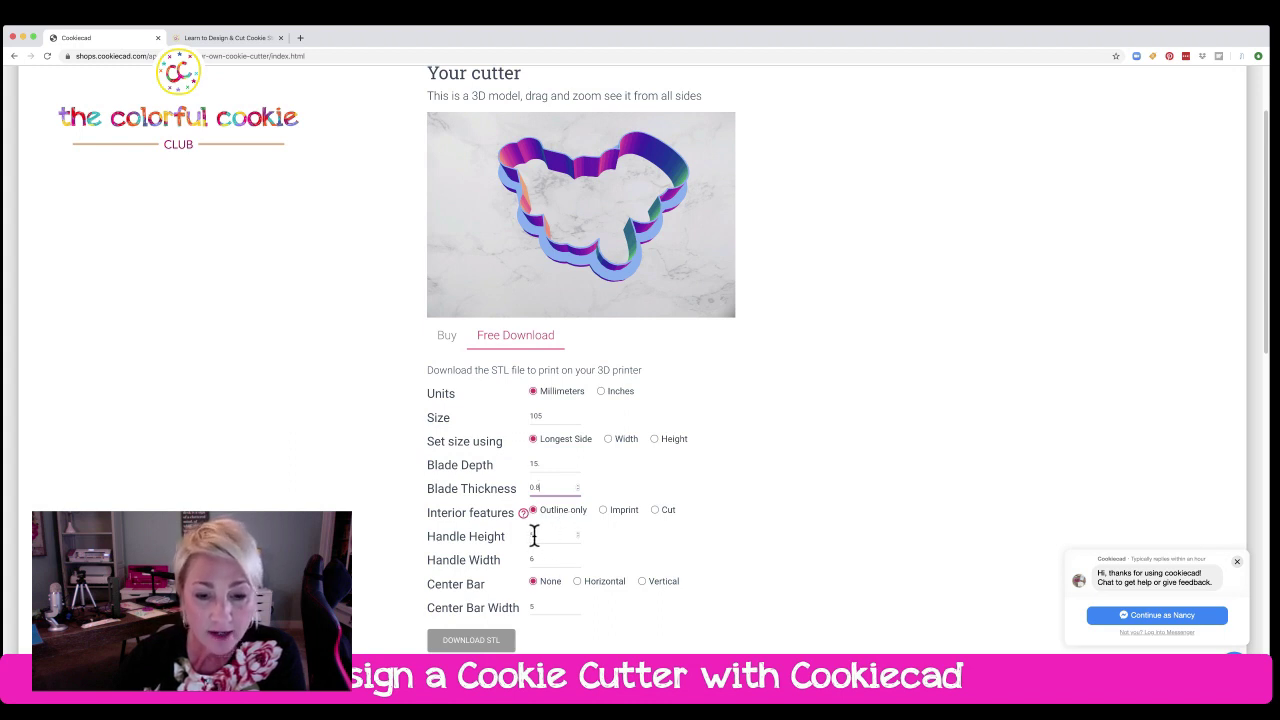
Step: Set the cutter's handle height to 3 mm and handle width to 5 mm
left_click(577, 536)
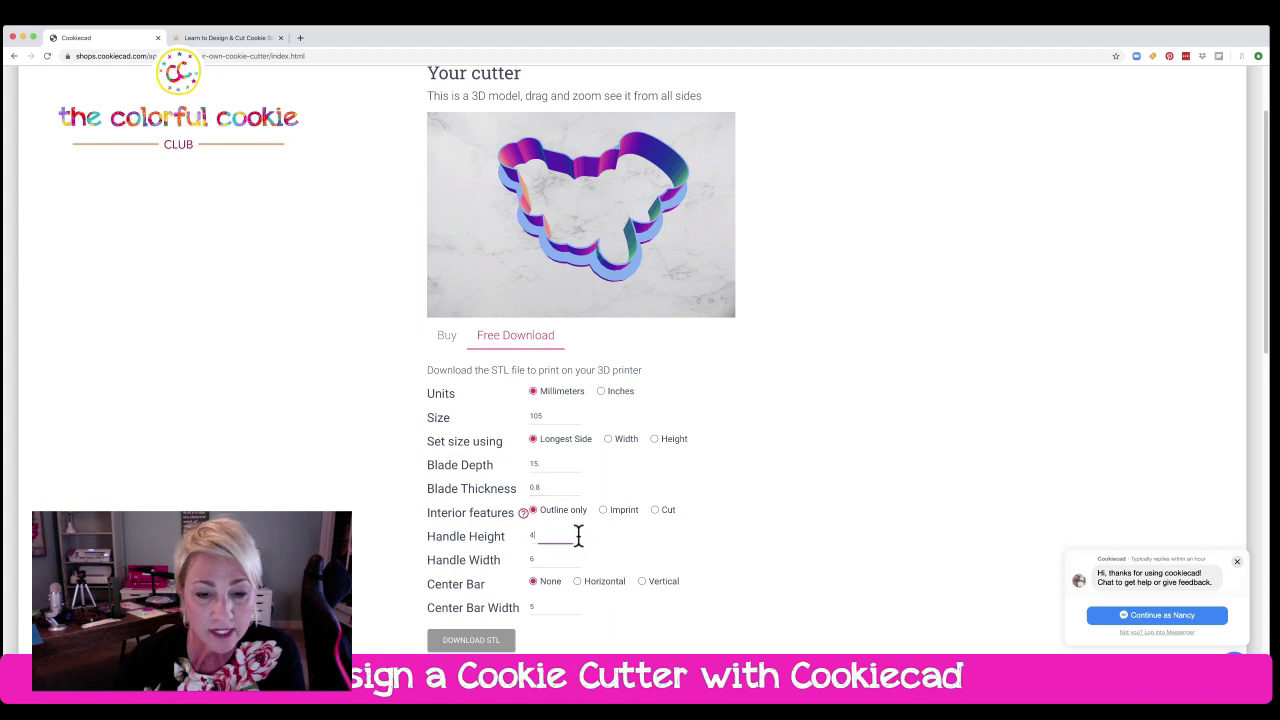
left_click(535, 560)
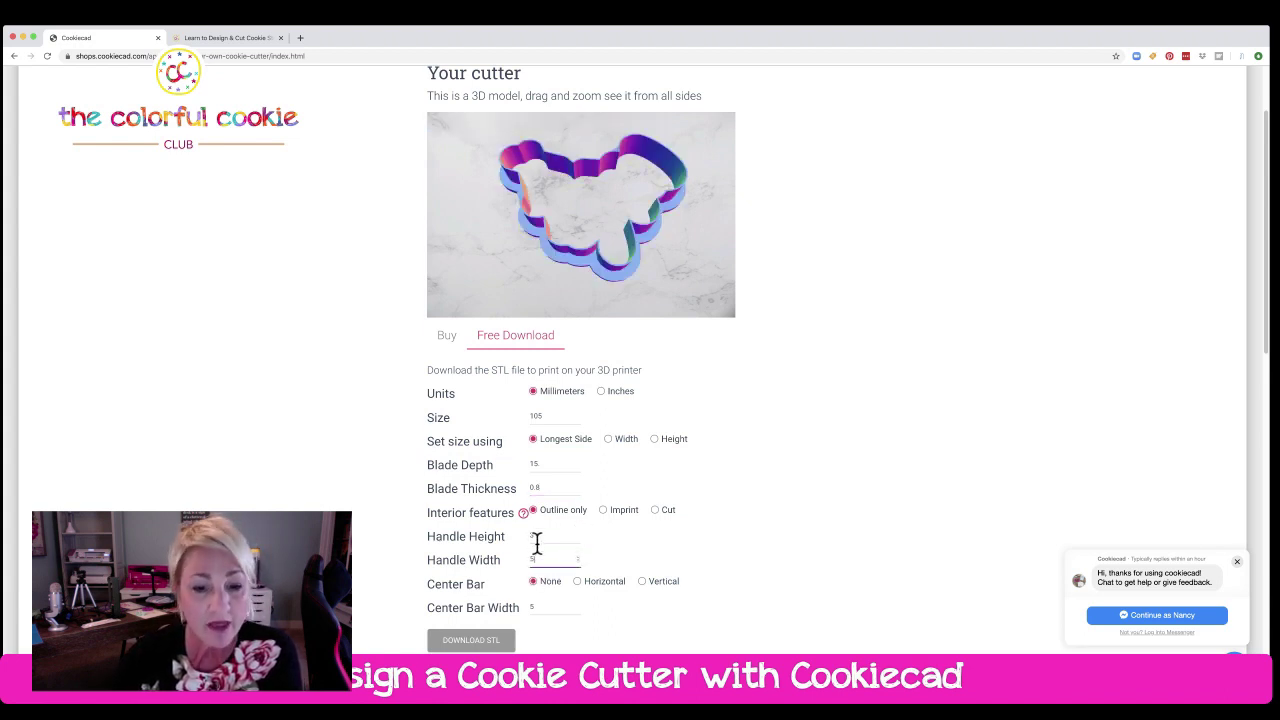
type("5")
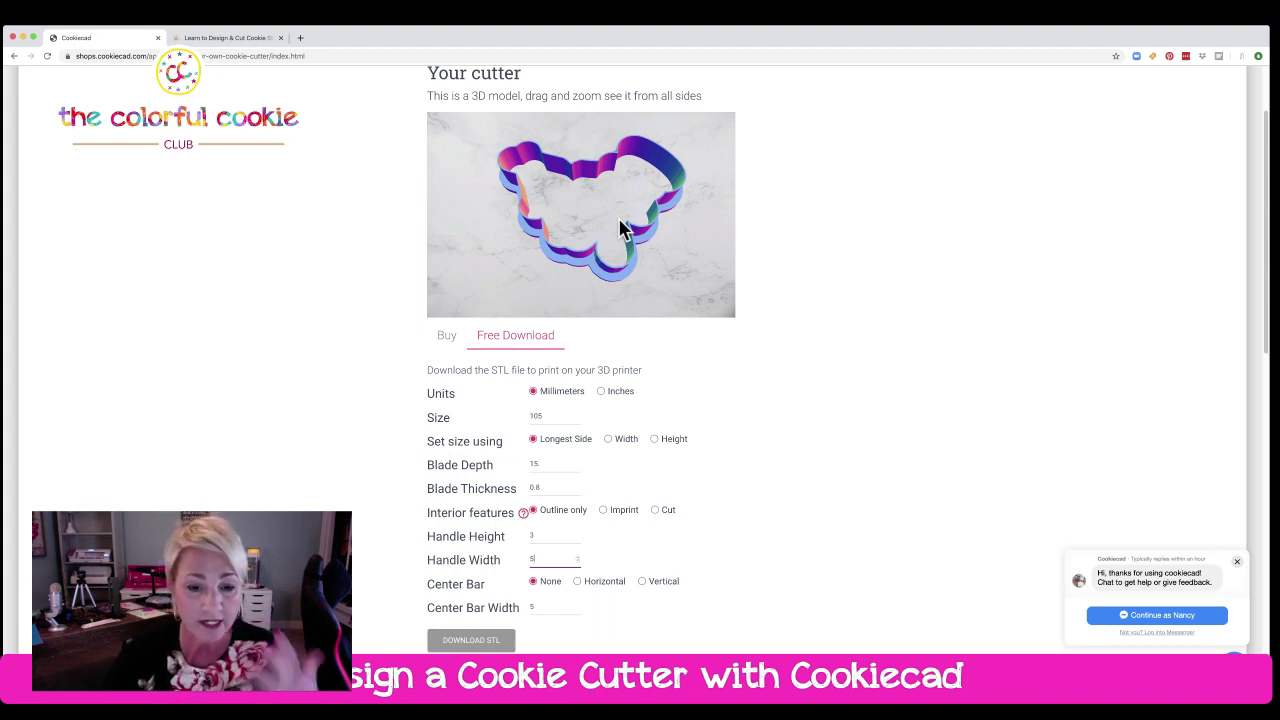
type("5")
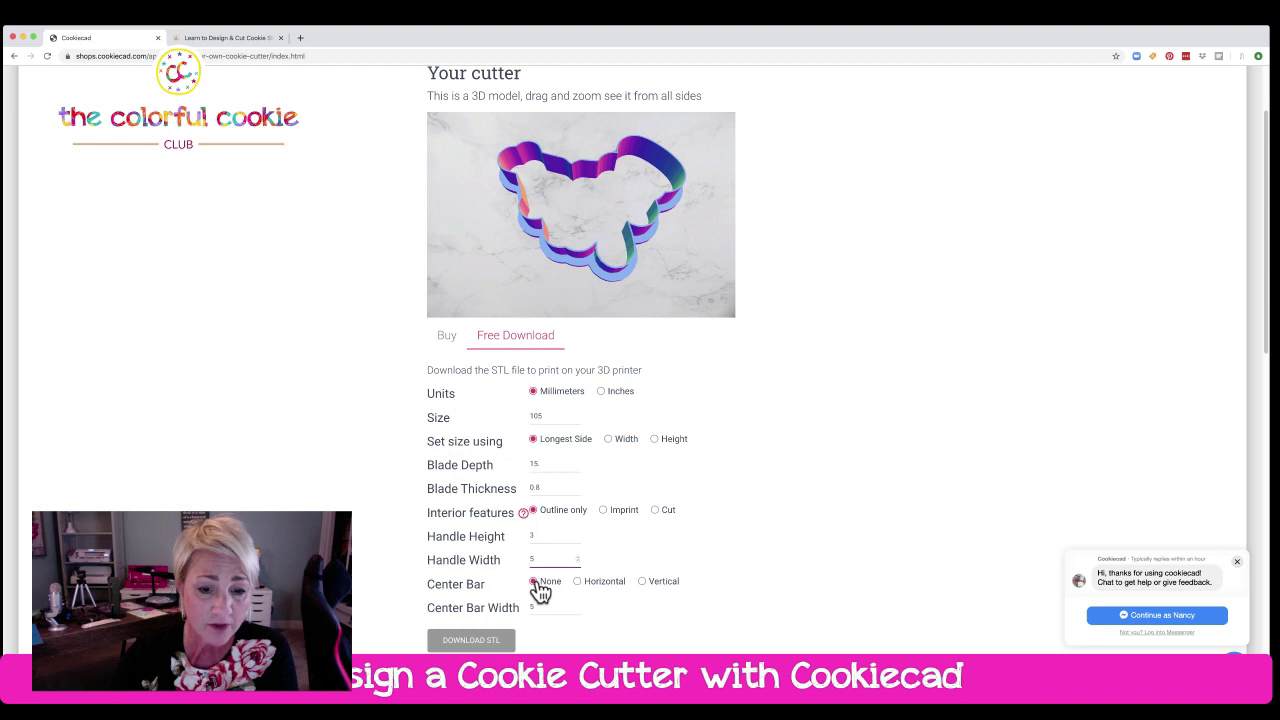
Step: Start the STL download of the finished cutter and name the file cc_you_got_this.stl
left_click(482, 648)
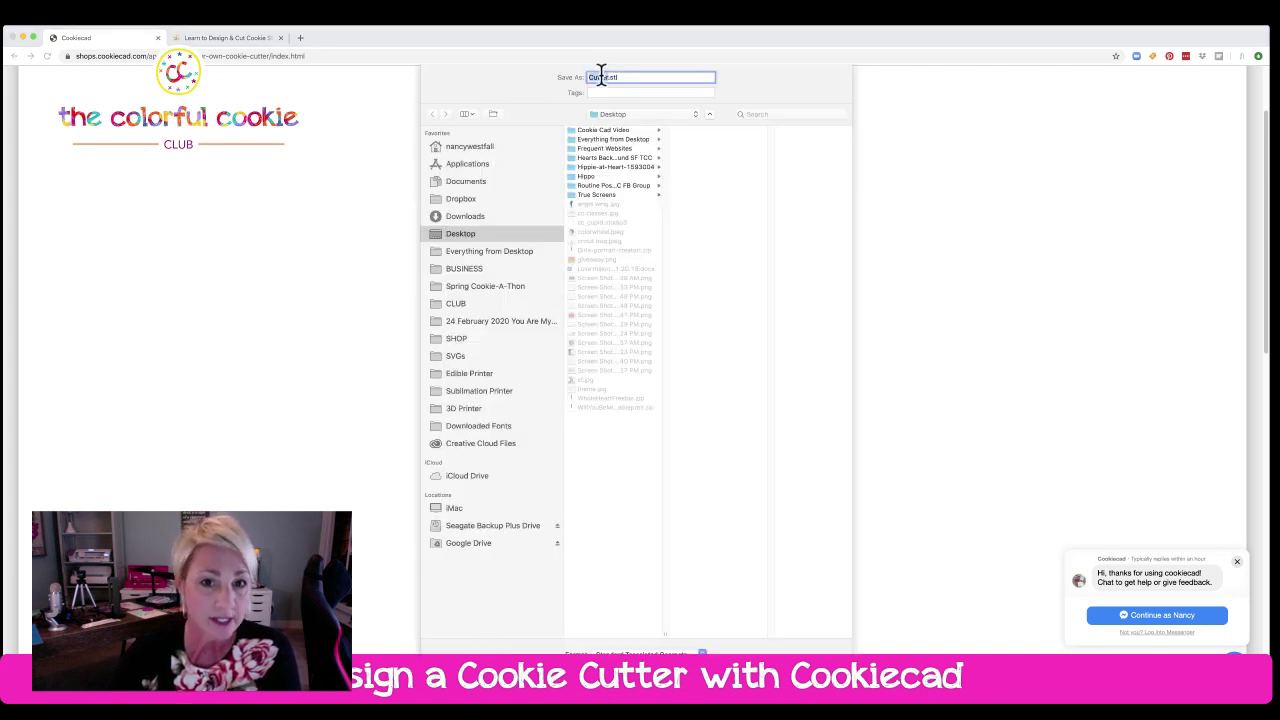
left_click(601, 77)
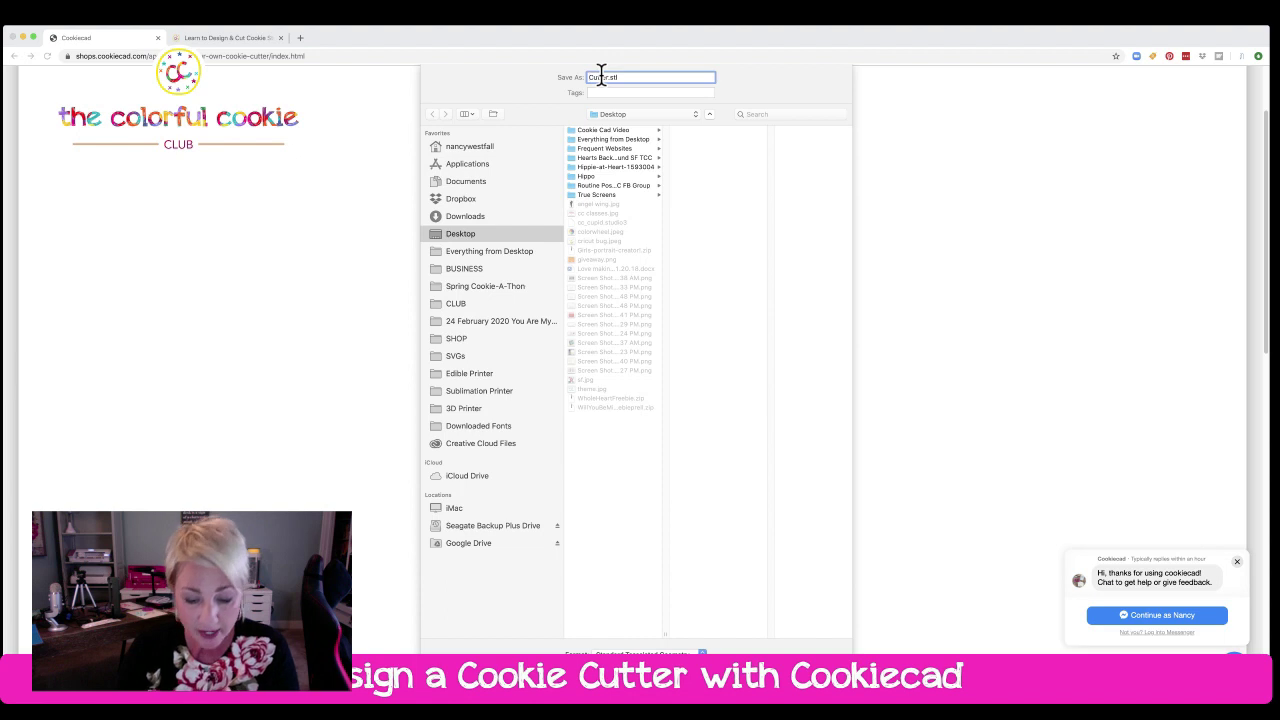
key("BackSpace")
type("cc_c")
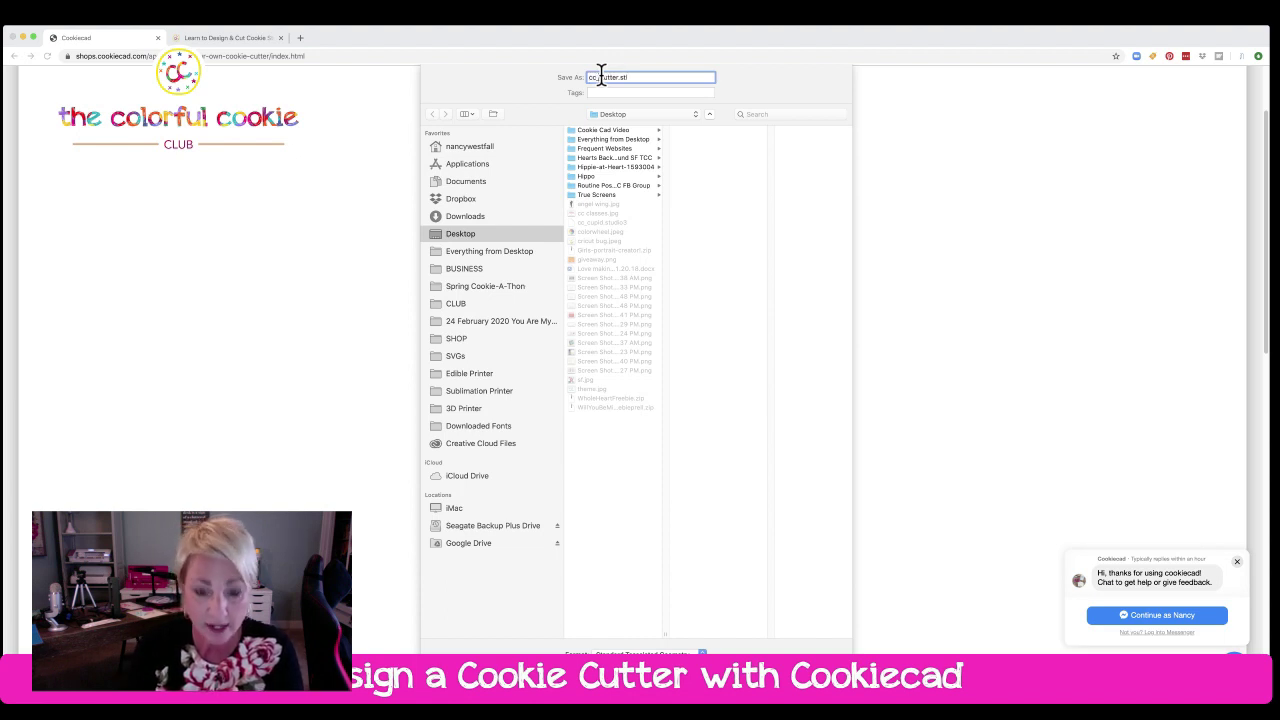
key("BackSpace")
type("xC")
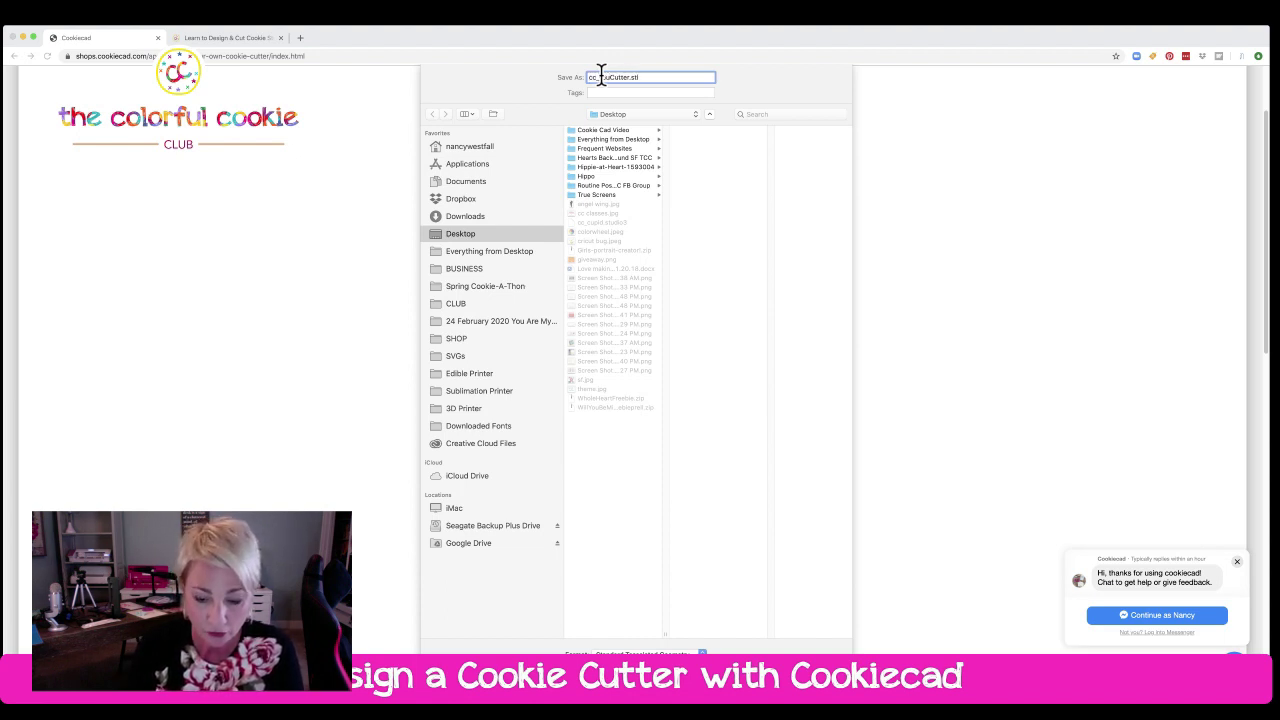
type("_got_this")
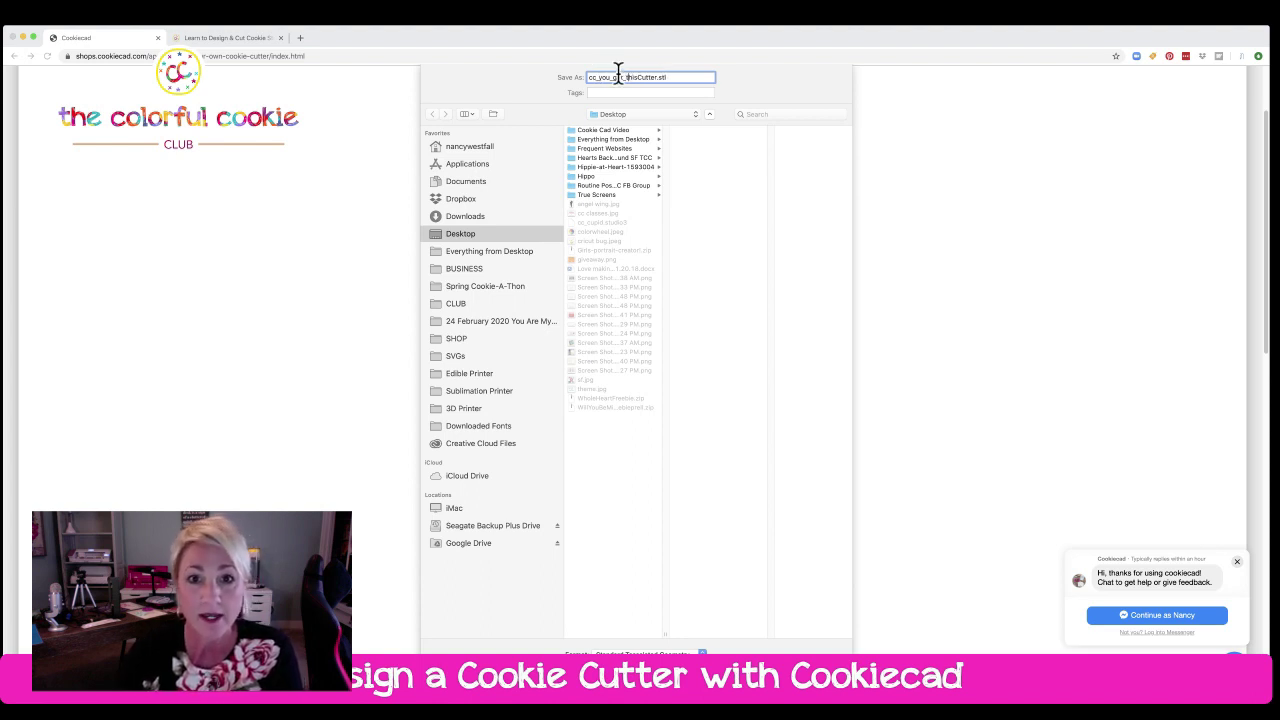
key("BackSpace")
key("BackSpace")
key("BackSpace")
key("BackSpace")
key("BackSpace")
key("BackSpace")
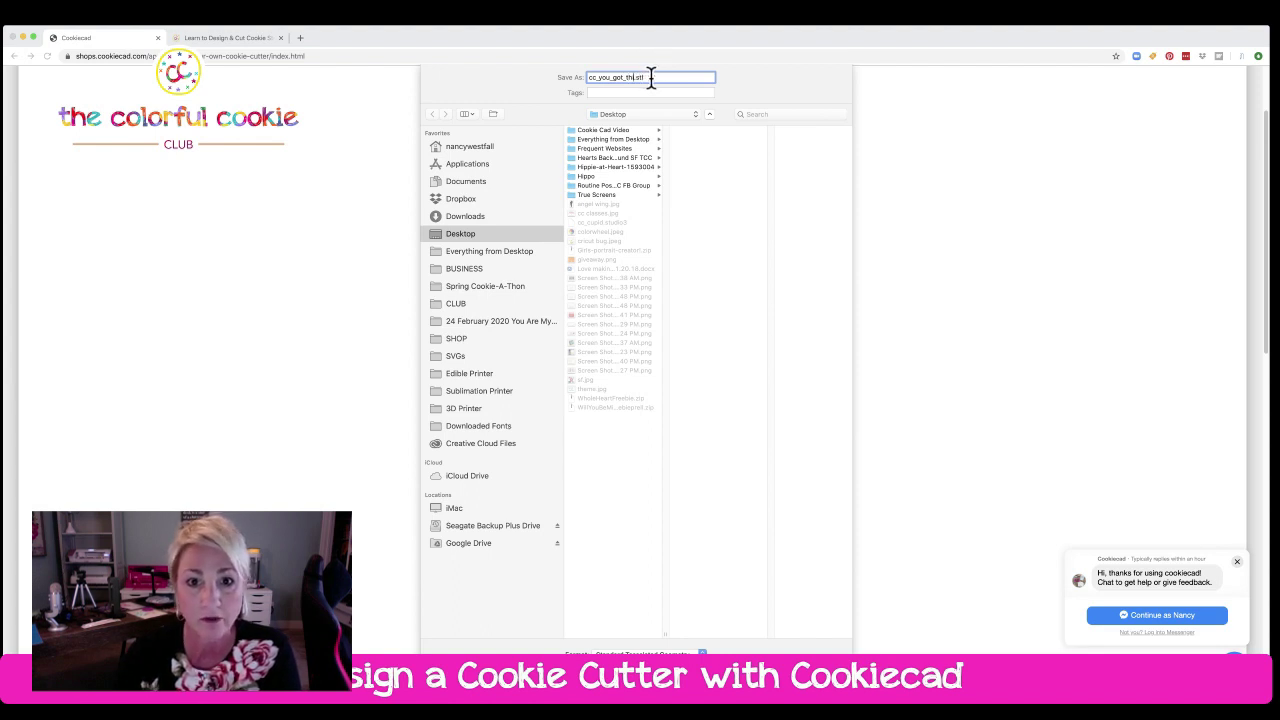
Step: Save the STL file in the You Got This folder inside the Cookie Cad Video folder on the Desktop
left_click(615, 130)
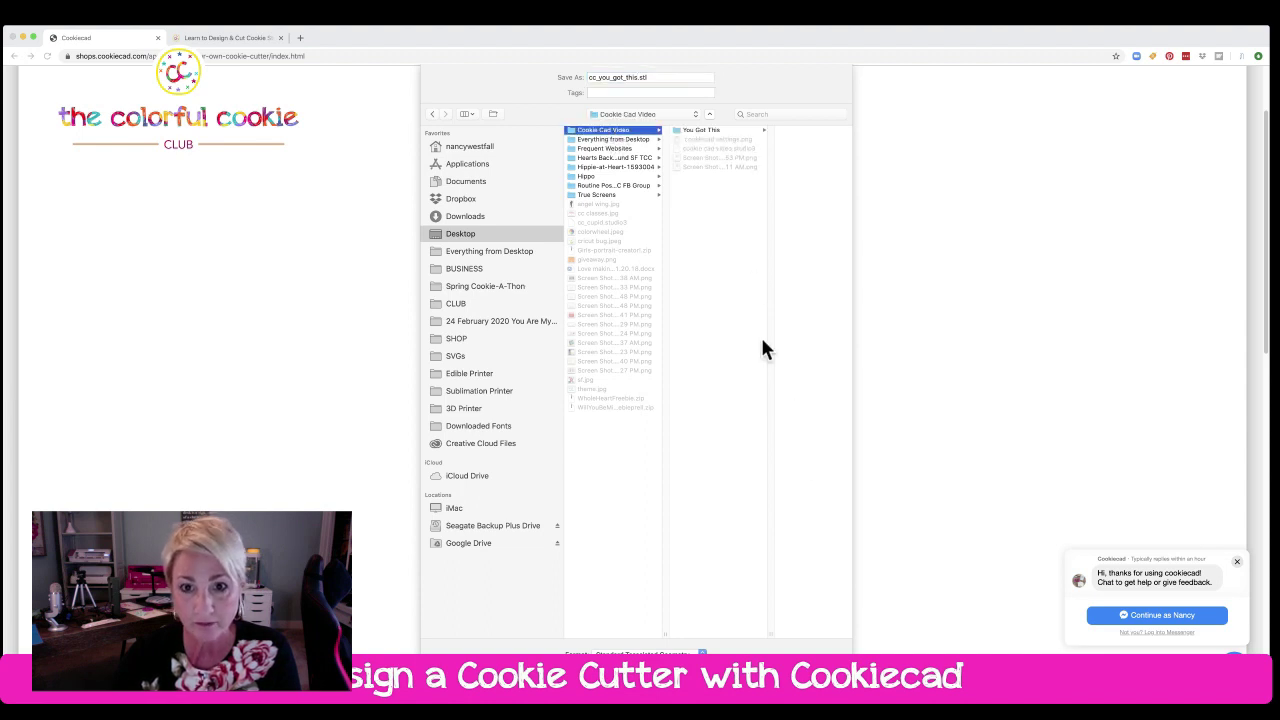
left_click(712, 129)
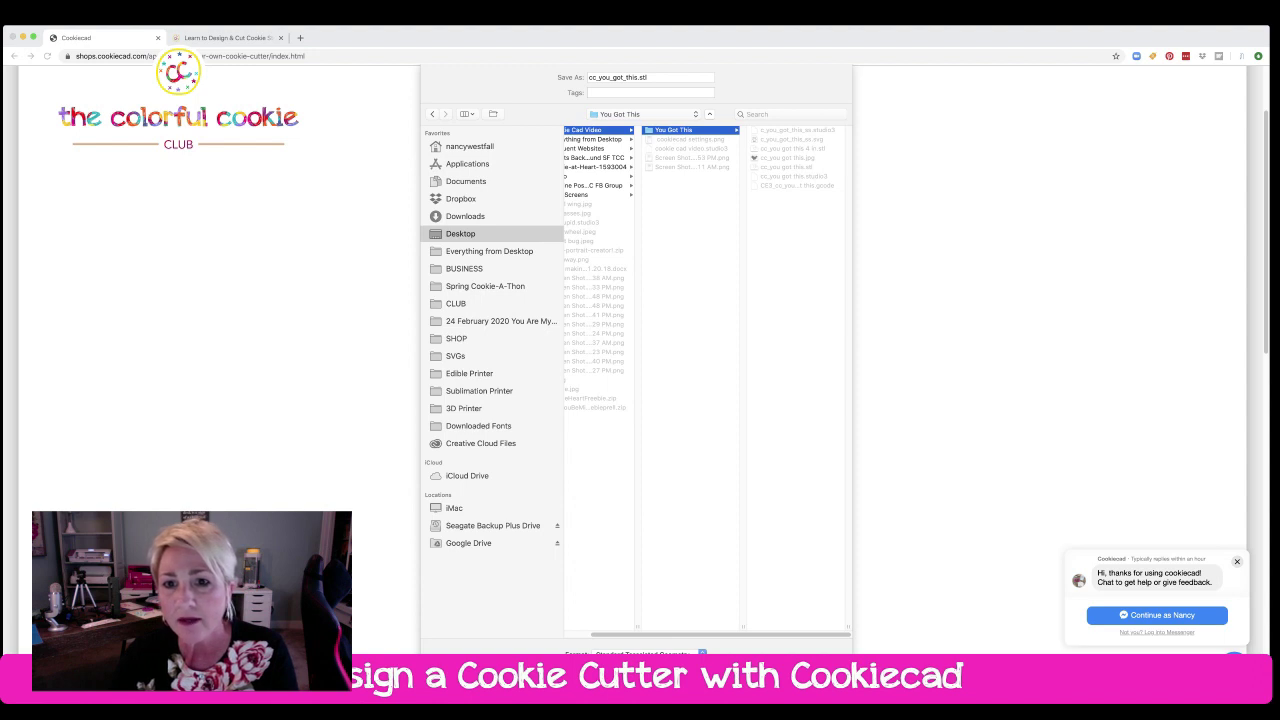
key("Return")
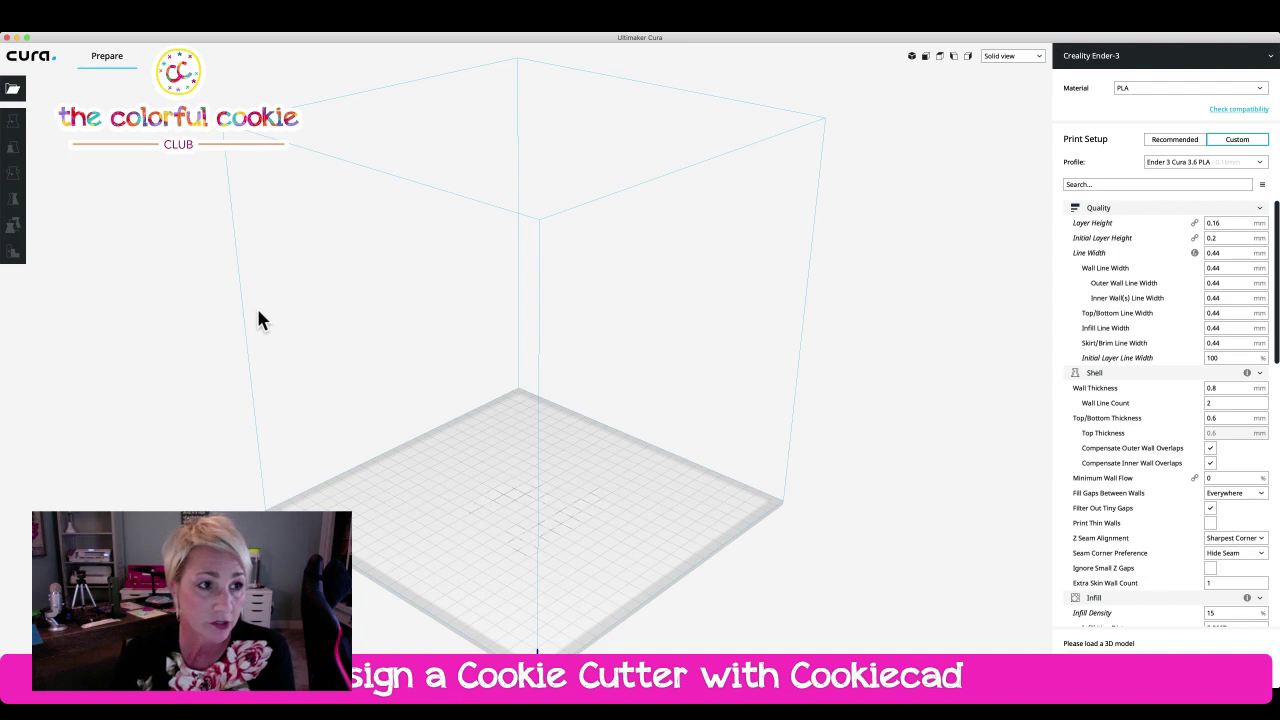
Step: Switch to Ultimaker Cura and load cc_you got this.stl from the You Got This folder onto the build plate
left_click(92, 26)
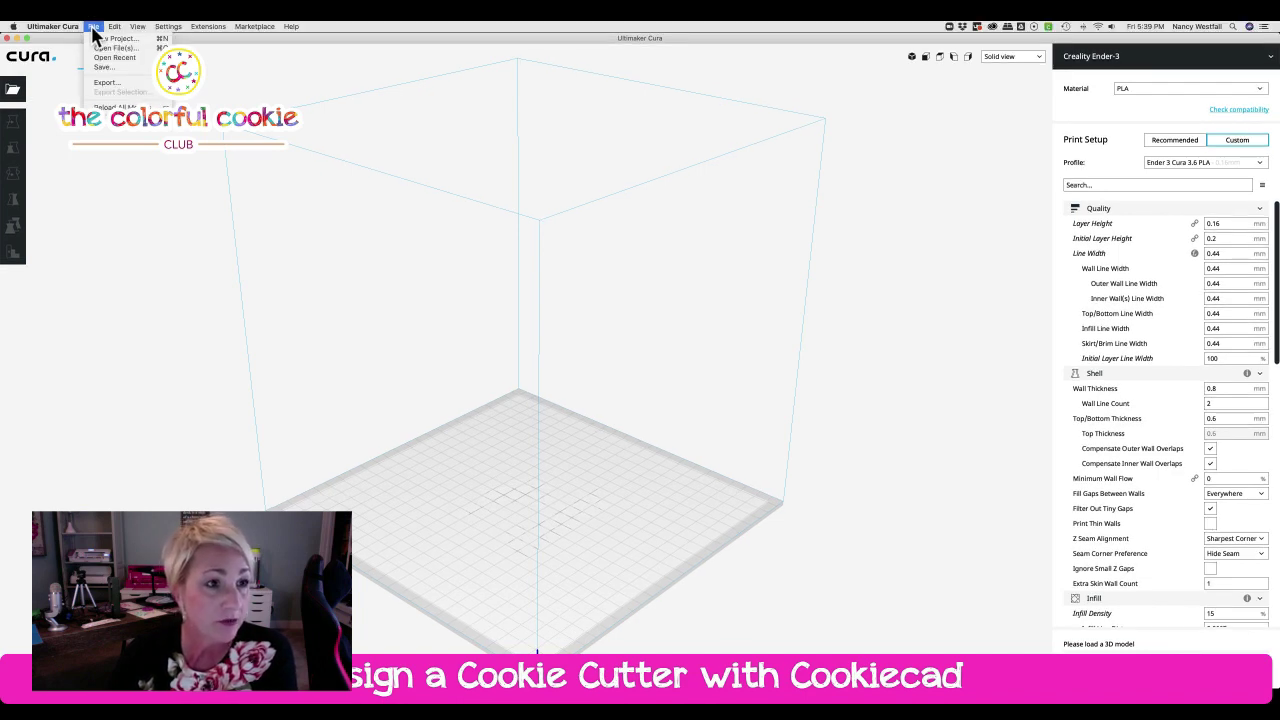
left_click(95, 27)
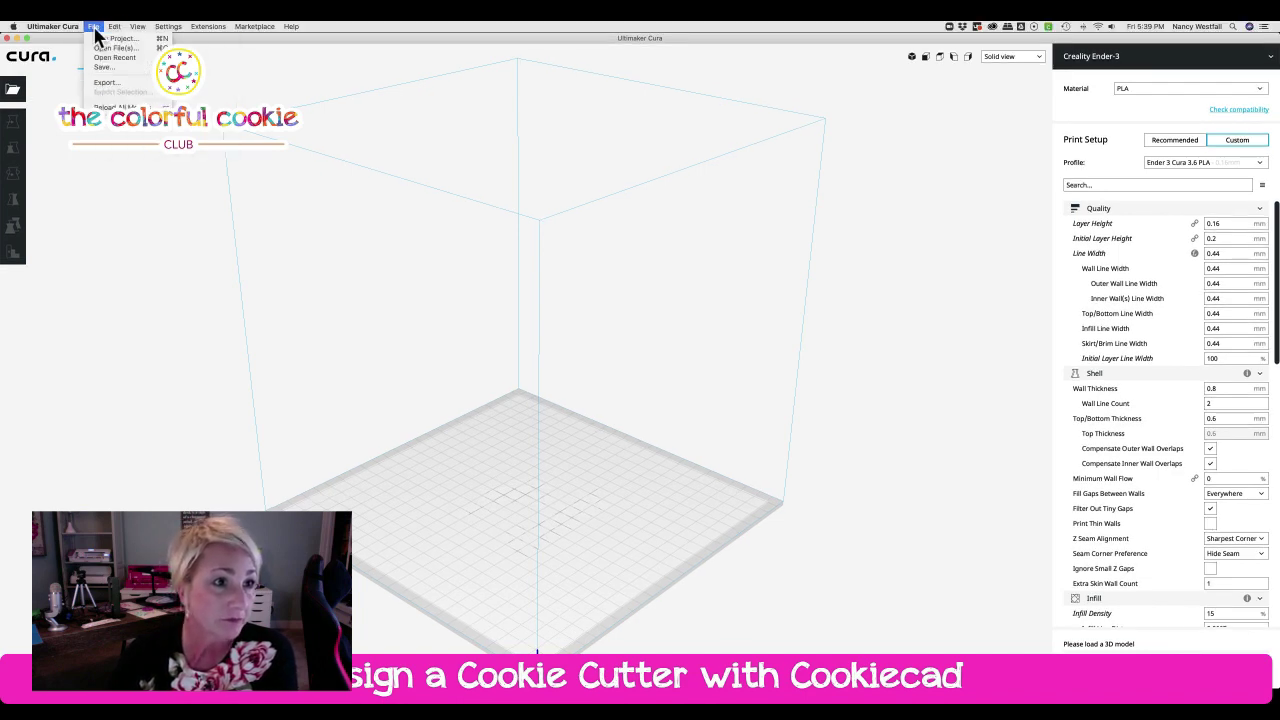
left_click(94, 27)
left_click(107, 50)
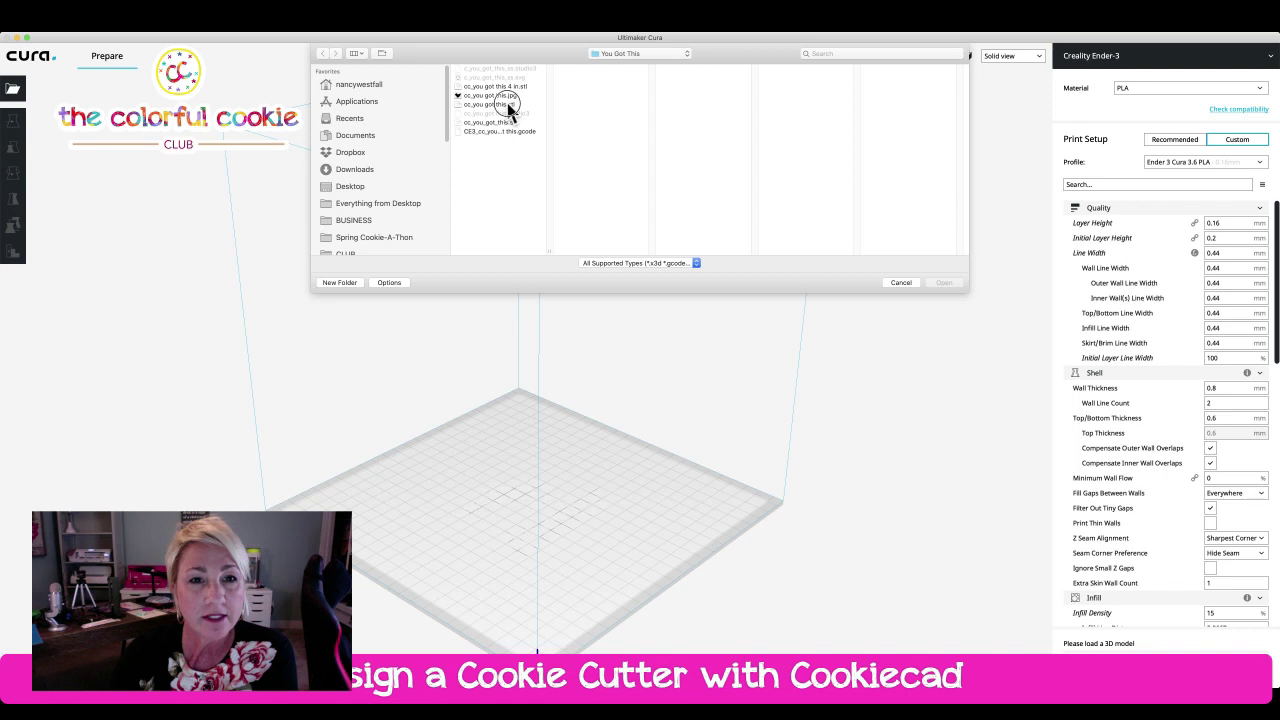
left_click(505, 104)
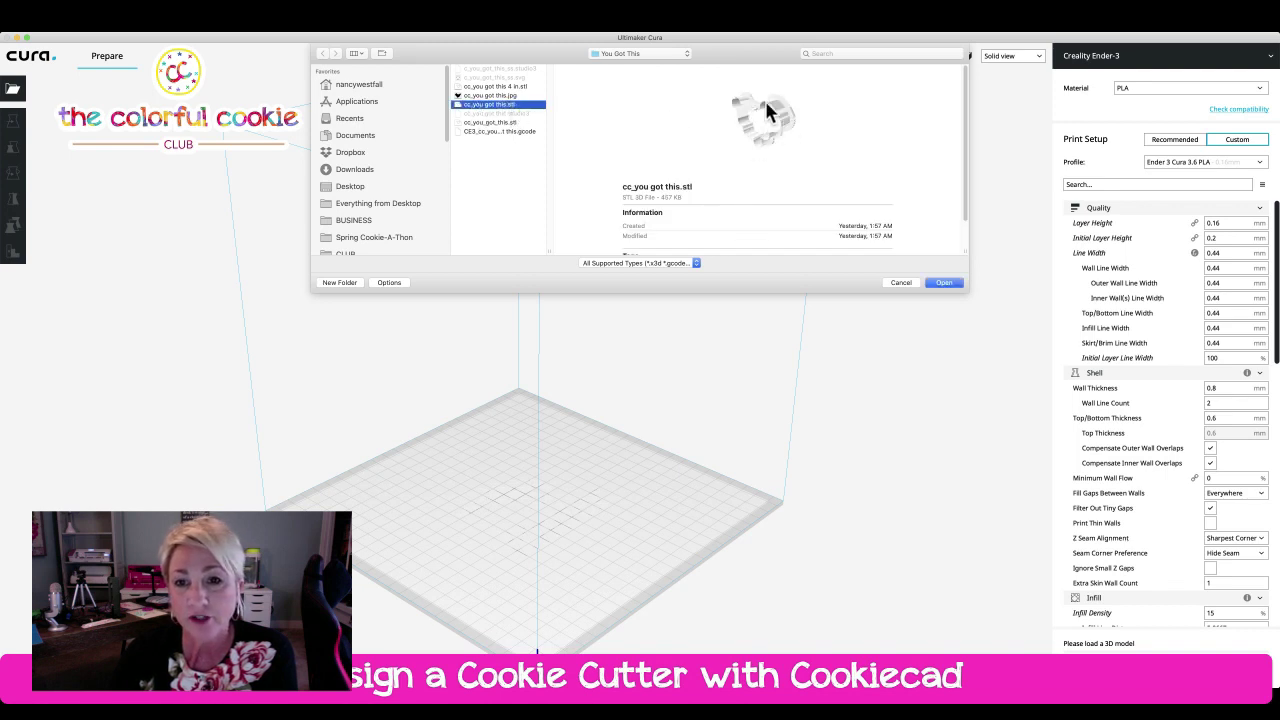
left_click(946, 284)
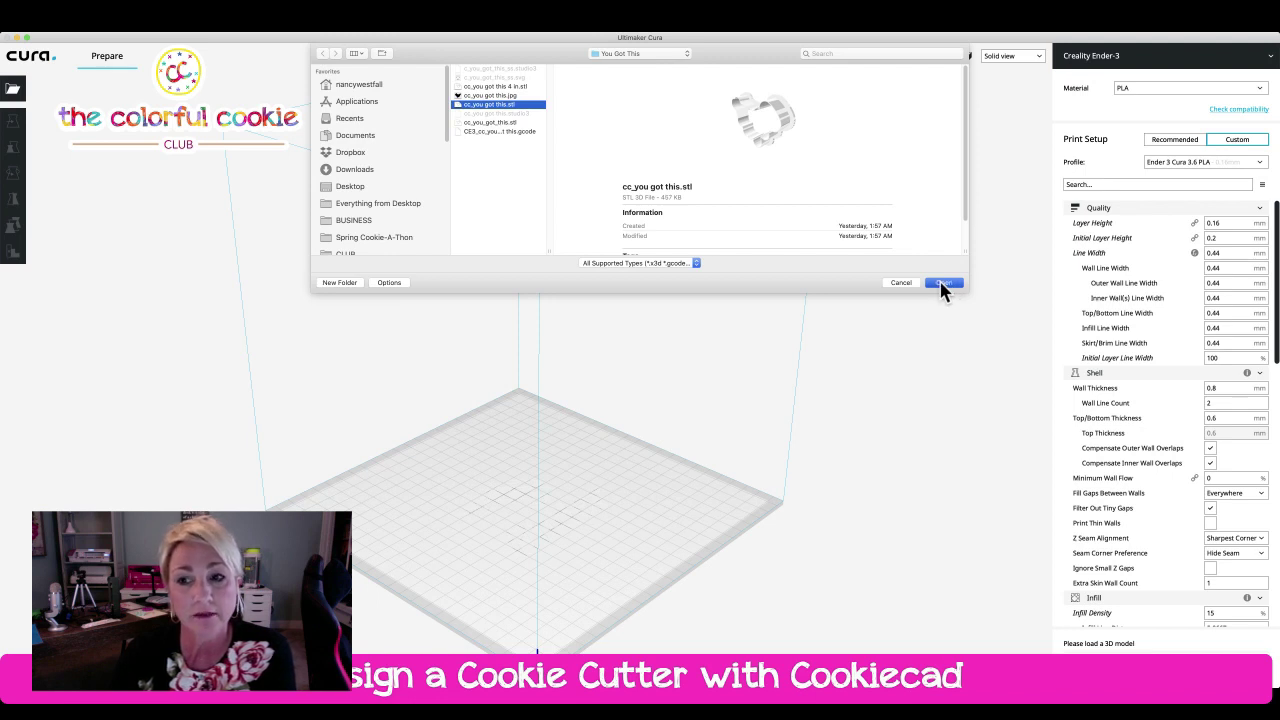
left_click(943, 285)
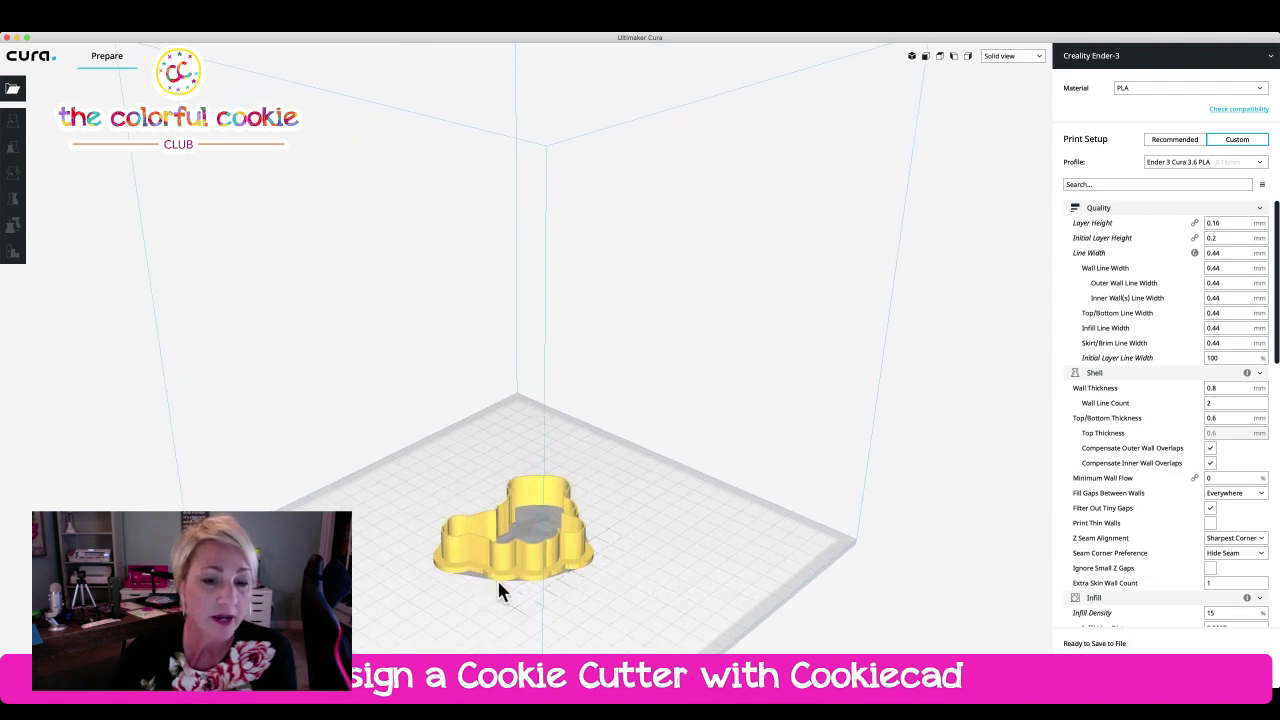
Step: Examine the cutter on the build plate up close from the front, top, left side and in 3D view
scroll(506, 582, "down", 4)
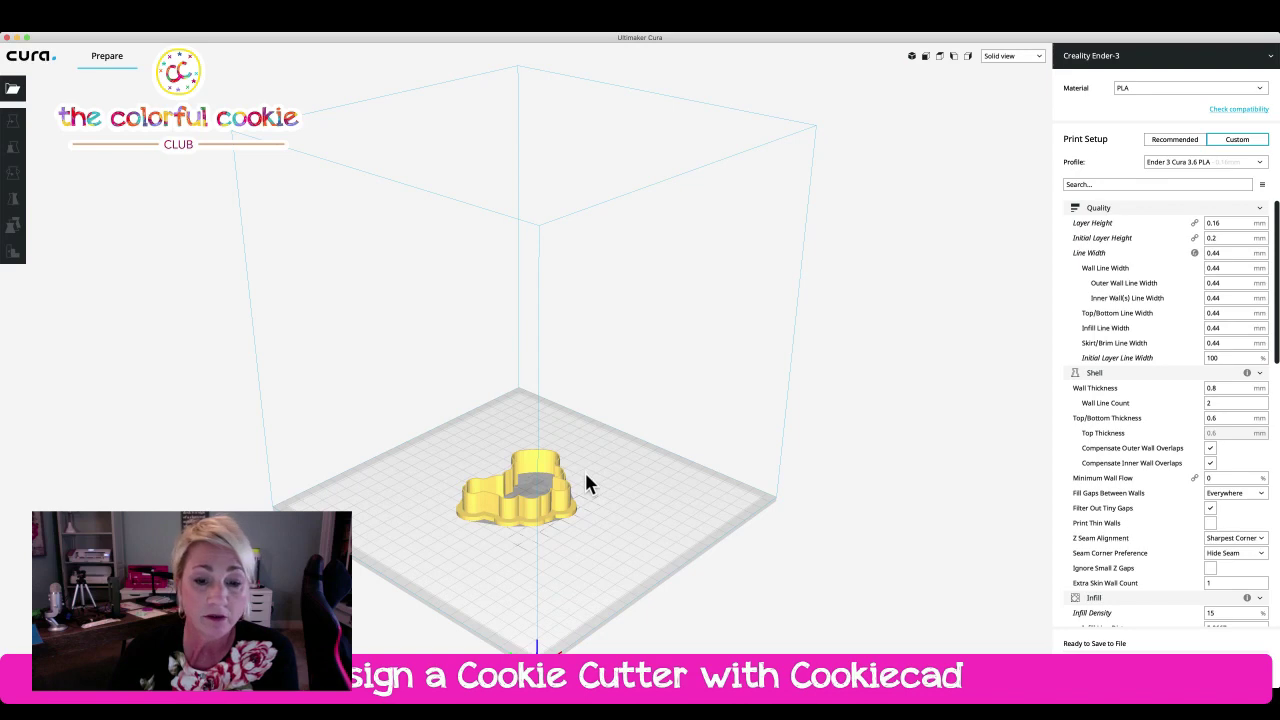
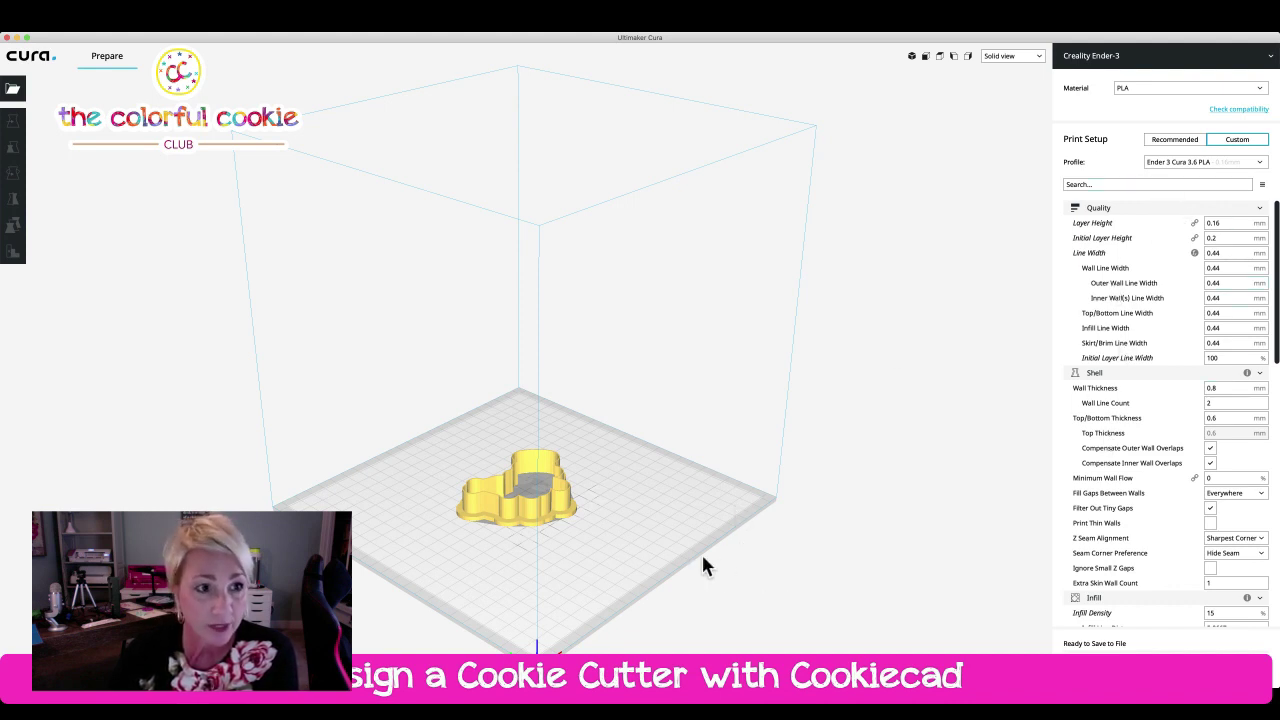
scroll(631, 437, "up", 5)
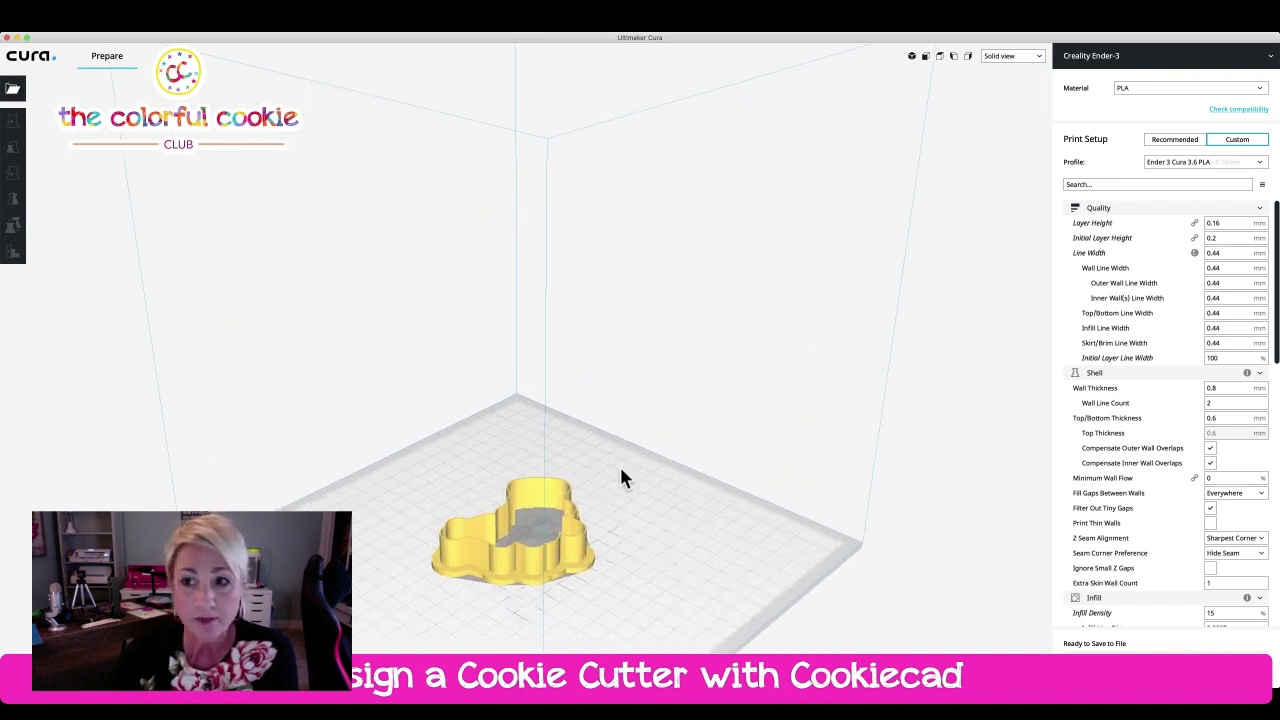
left_click(926, 57)
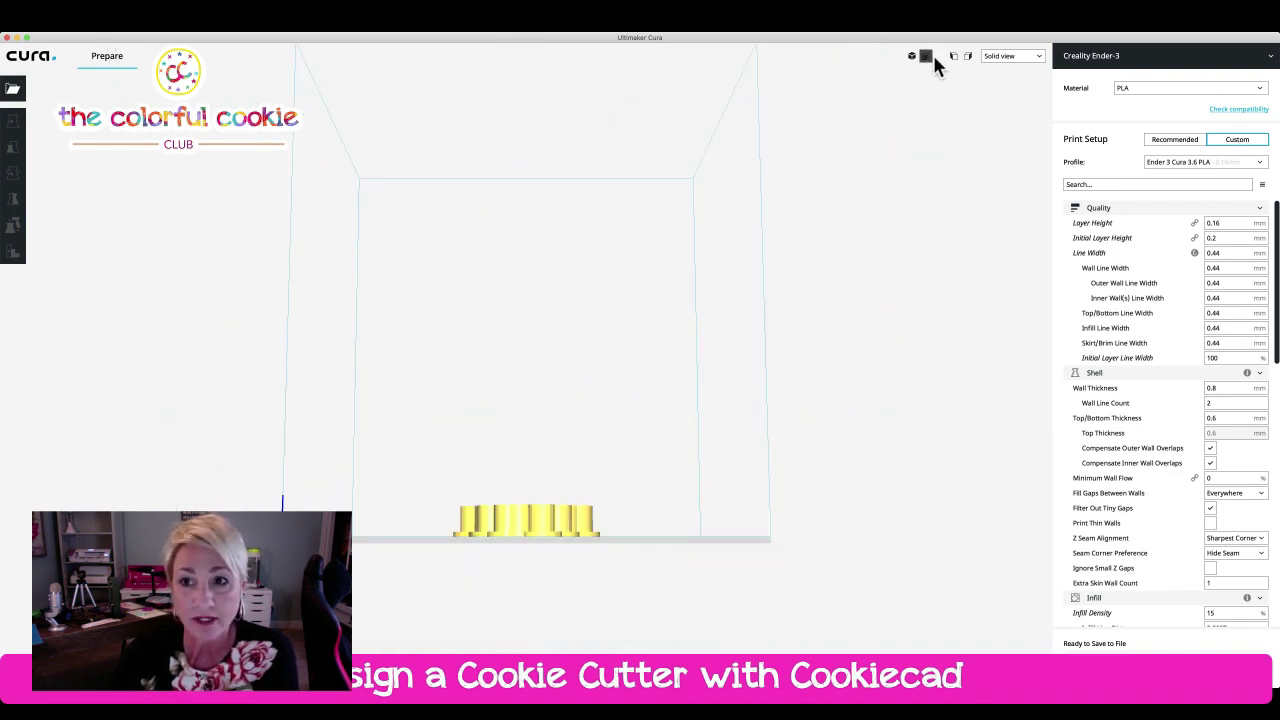
left_click(940, 58)
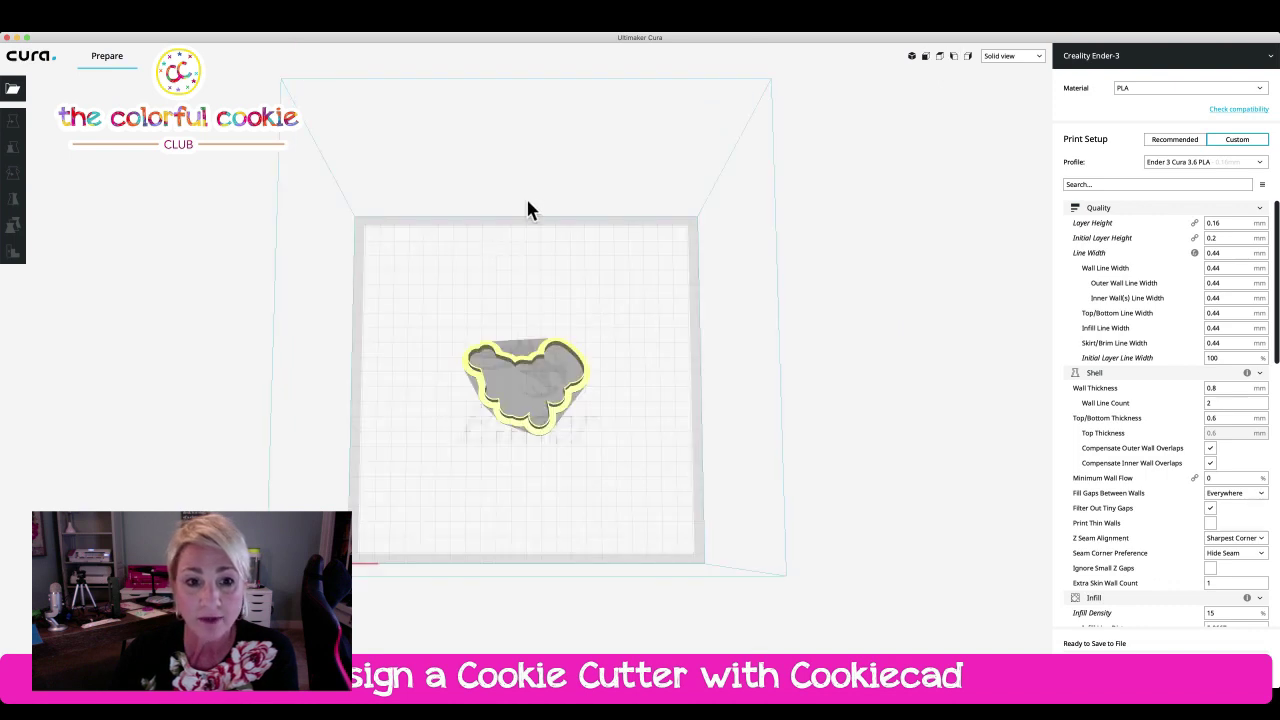
scroll(492, 240, "up", 5)
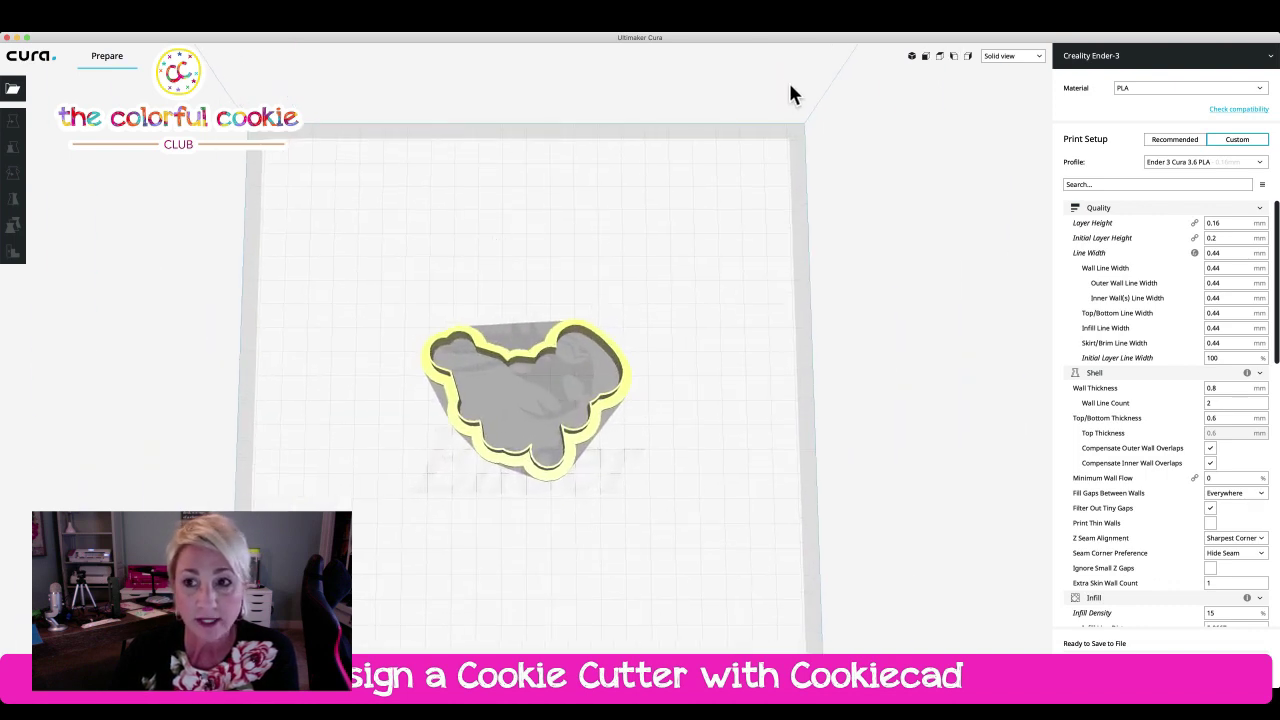
left_click(953, 57)
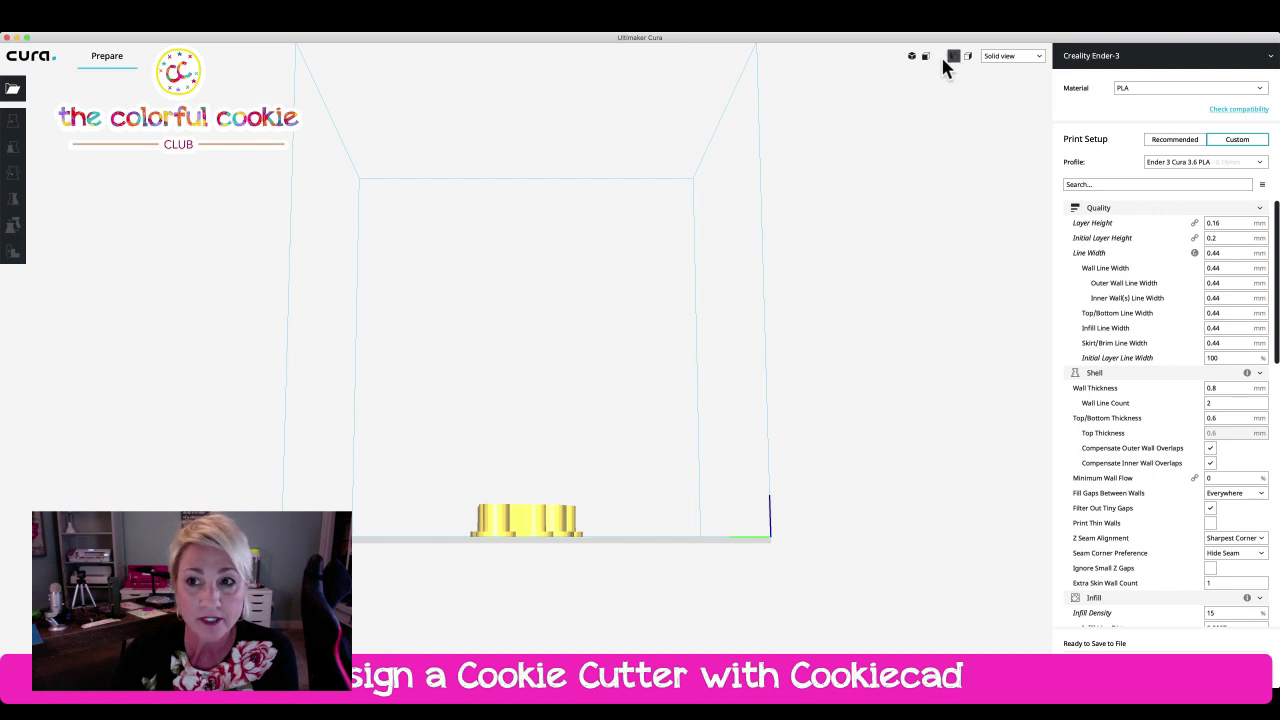
left_click(912, 57)
scroll(684, 208, "up", 3)
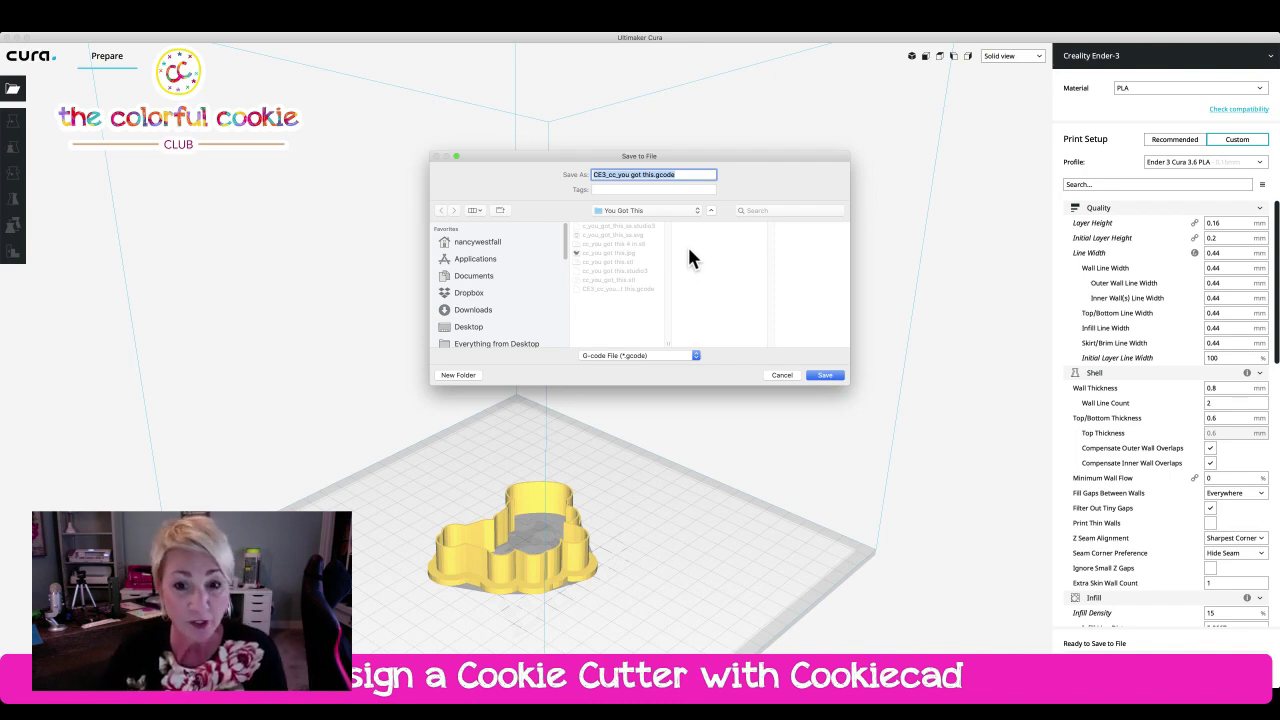
Step: Save the cutter's G-code in the You Got This folder as CE3_cc_you got this2.gcode, without replacing the existing file
left_click(830, 376)
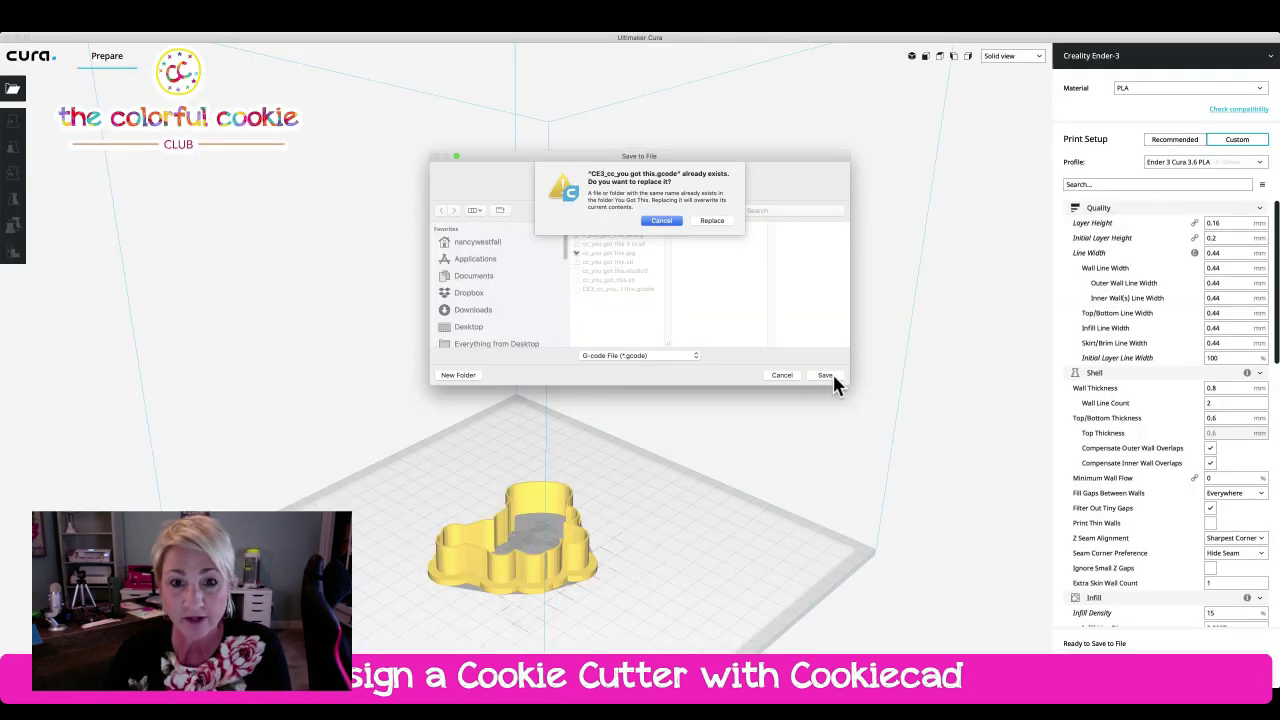
left_click(665, 218)
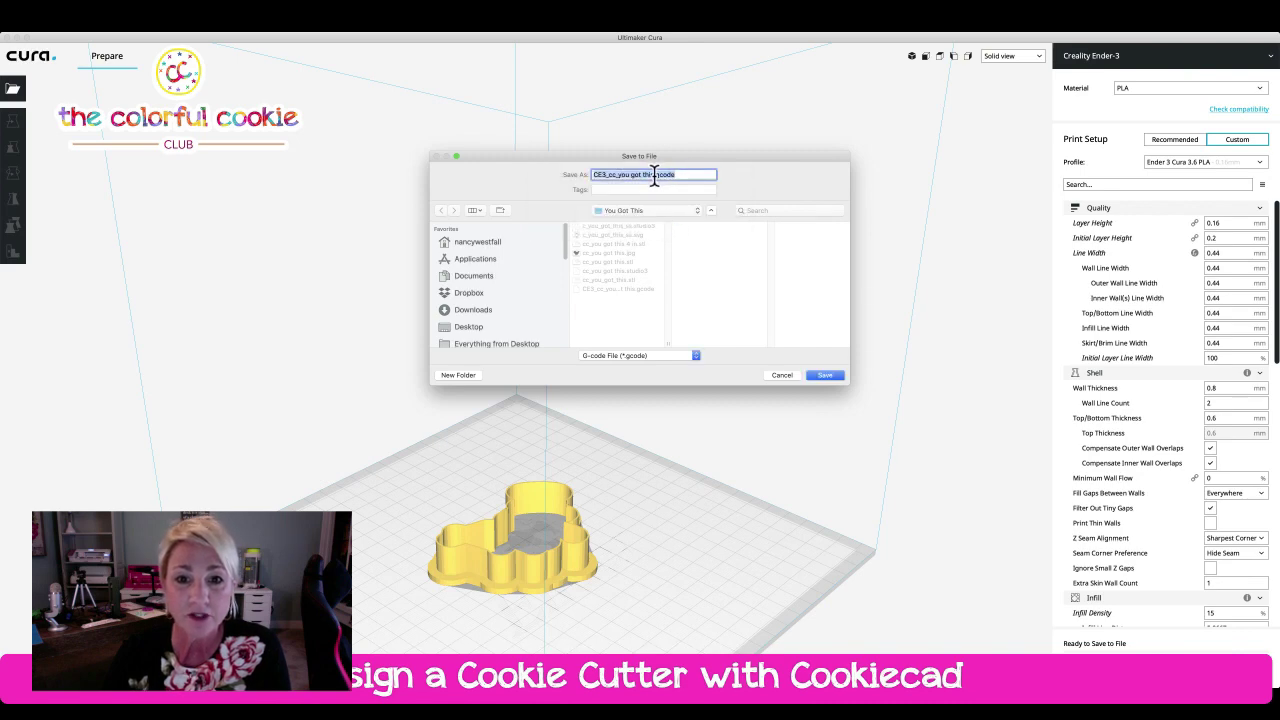
left_click(652, 175)
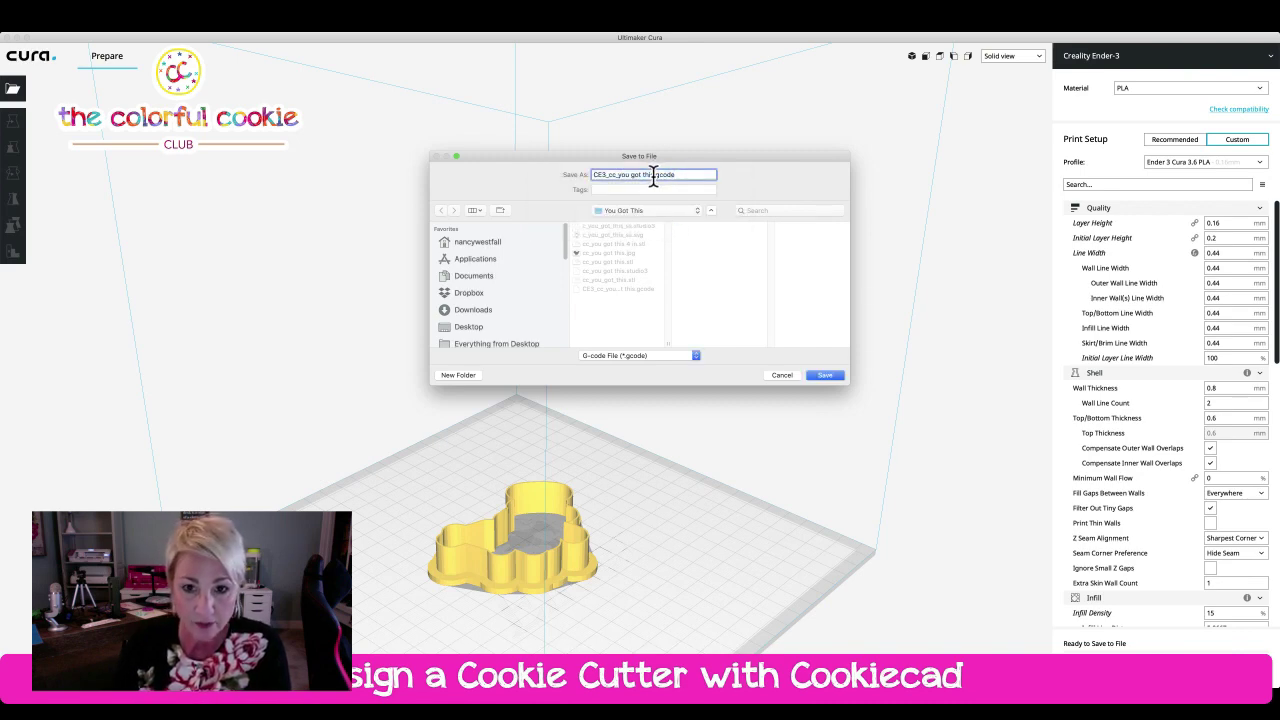
type("2")
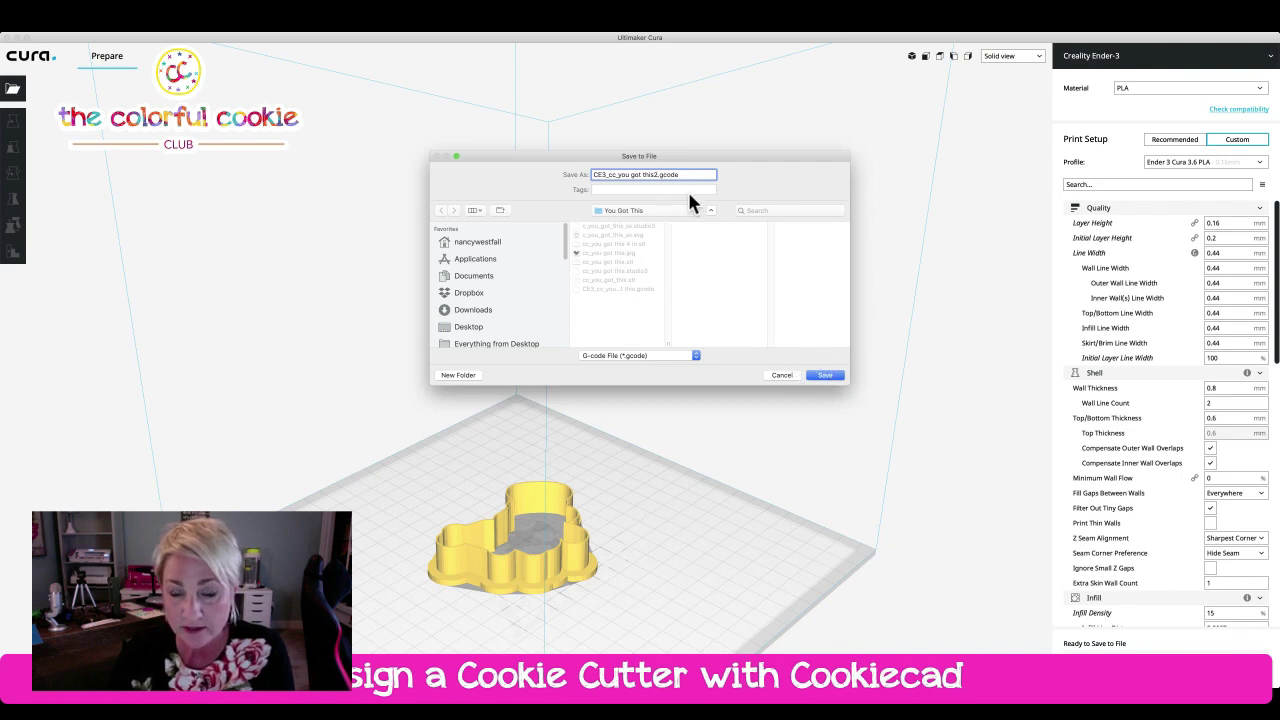
left_click(824, 376)
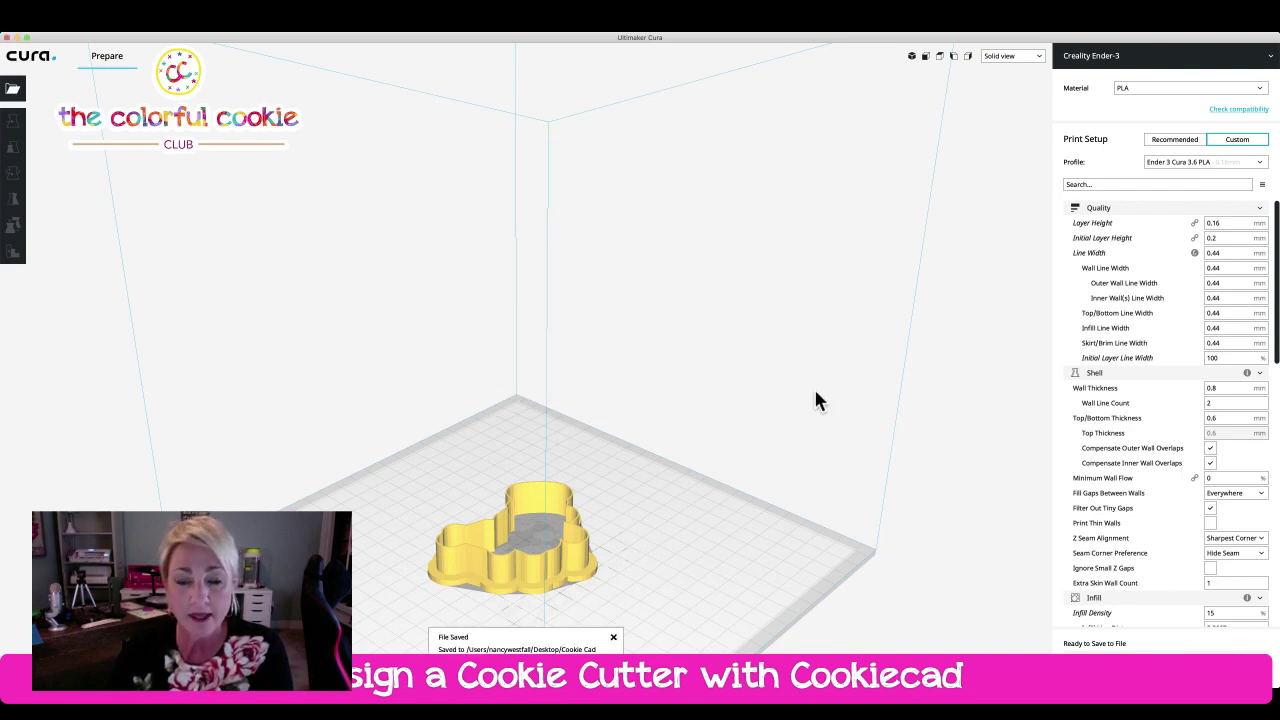